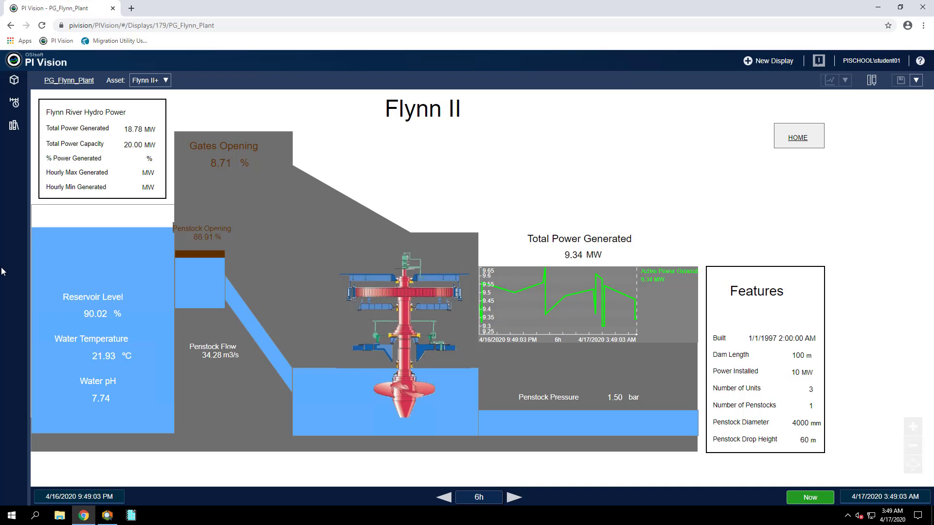
# Switch from PI Vision to PI System Explorer, showing the PG_HydroPlant elements
pyautogui.click(109, 518)
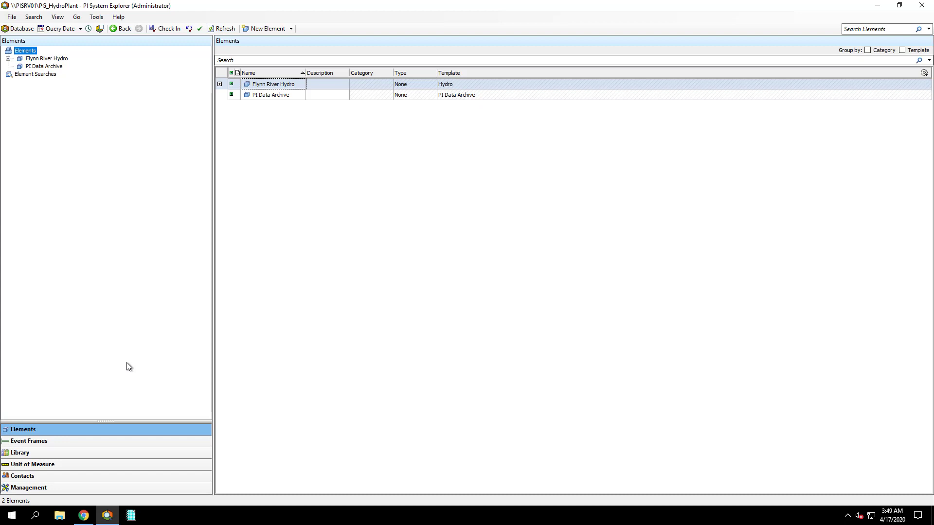
# Select the Hydro element template in the Library and show its analysis templates
pyautogui.click(75, 452)
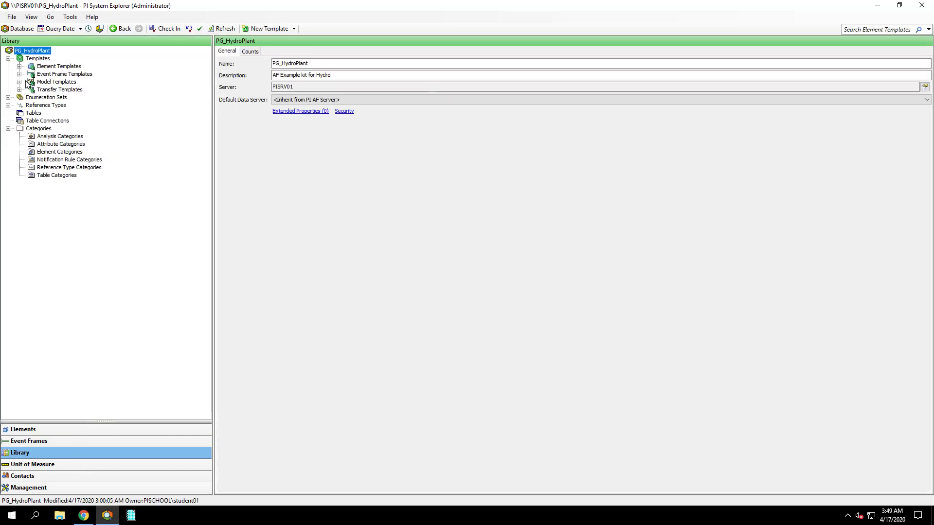
pyautogui.click(19, 67)
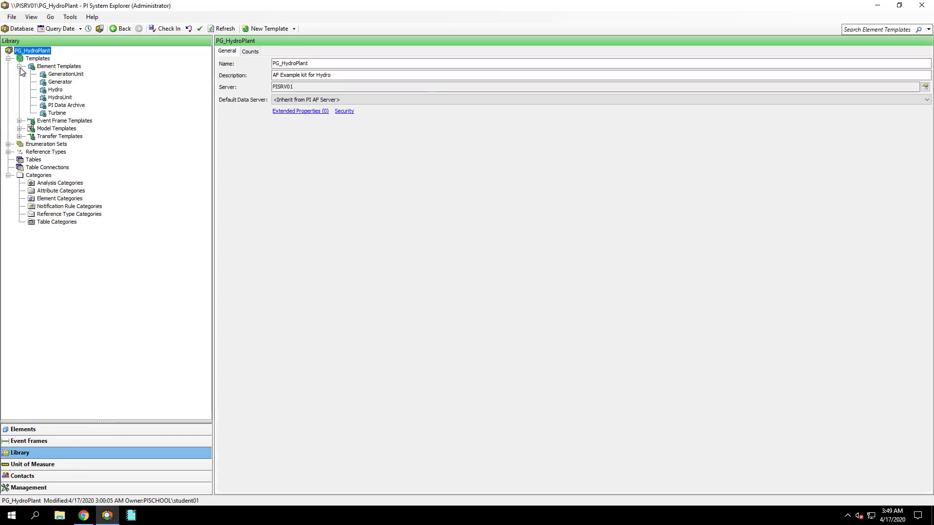
pyautogui.click(55, 90)
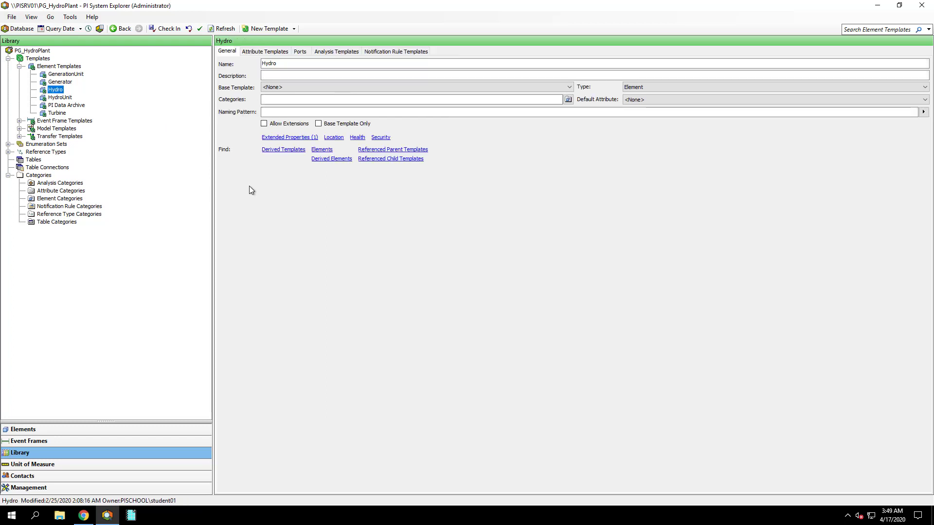
pyautogui.click(334, 51)
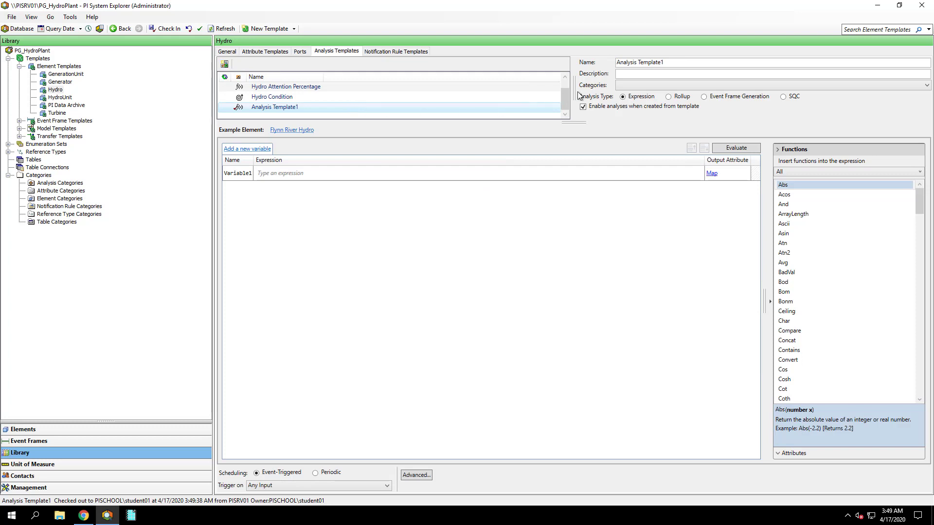
# Name the analysis '% Power Generated' with expression ('Actual Power Generated'/'Total Installed Capacity')*100
pyautogui.tripleClick(627, 62)
pyautogui.write('% Power Generated')
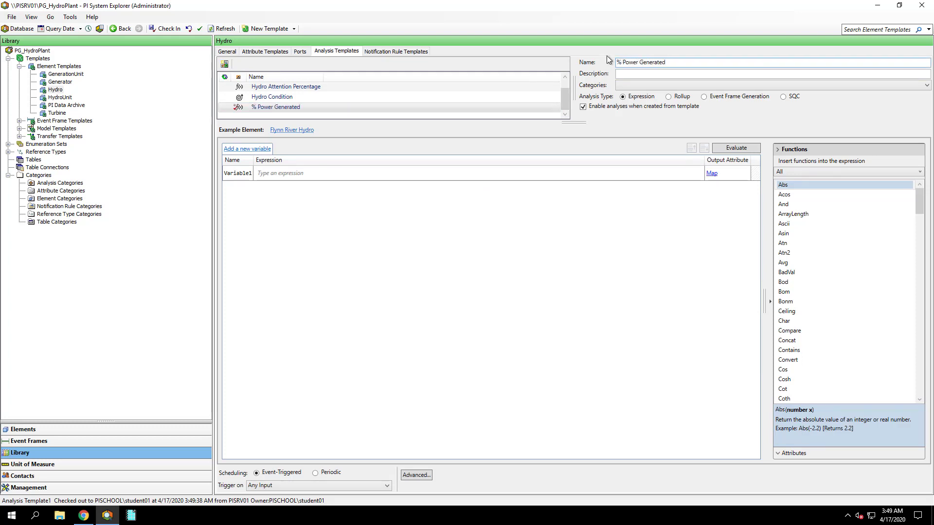
pyautogui.click(305, 173)
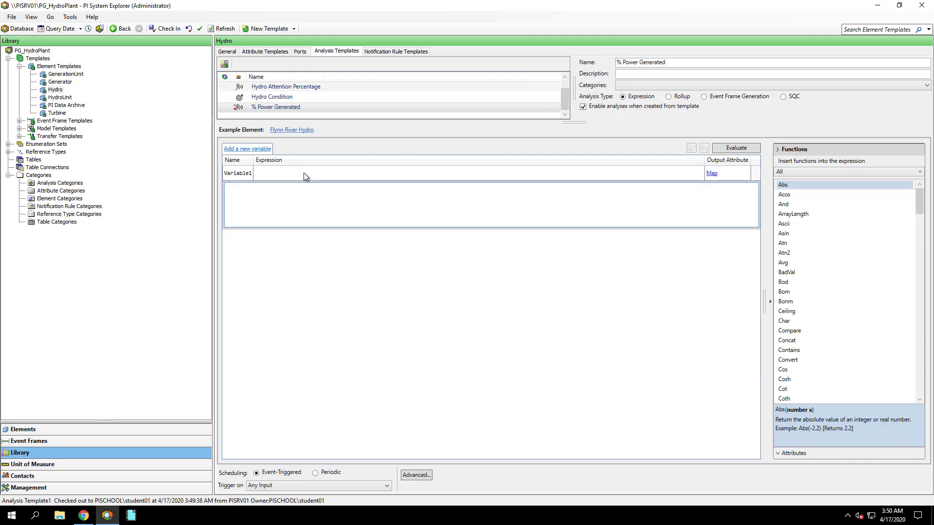
pyautogui.write("('")
pyautogui.press('Return')
pyautogui.write("/'Total Installed Capacity")
pyautogui.press('Return')
pyautogui.write(')*100')
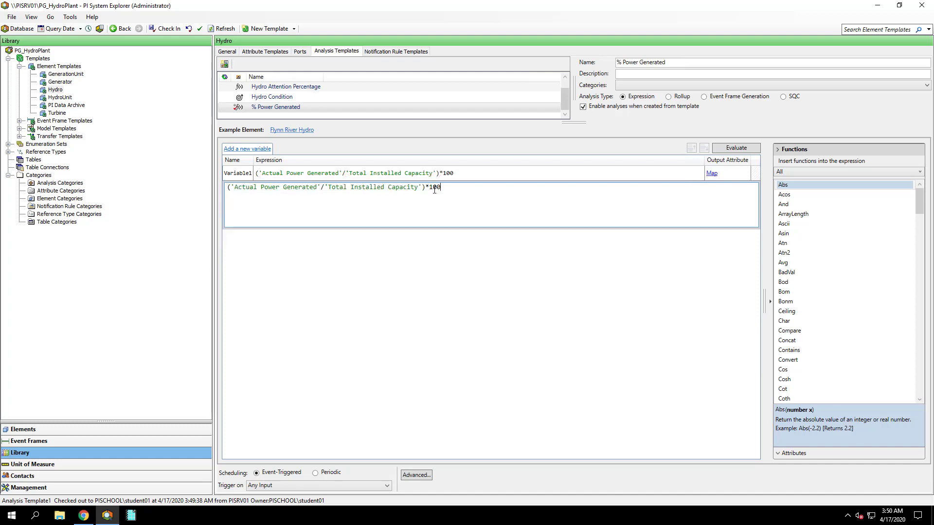
# Map the output to a new '% Power Generated' attribute template with no history
pyautogui.click(713, 174)
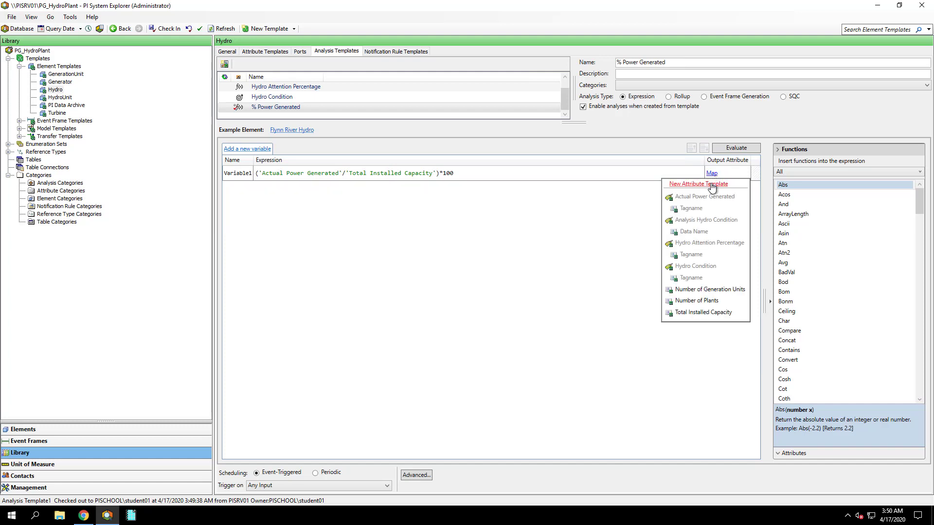
pyautogui.click(712, 185)
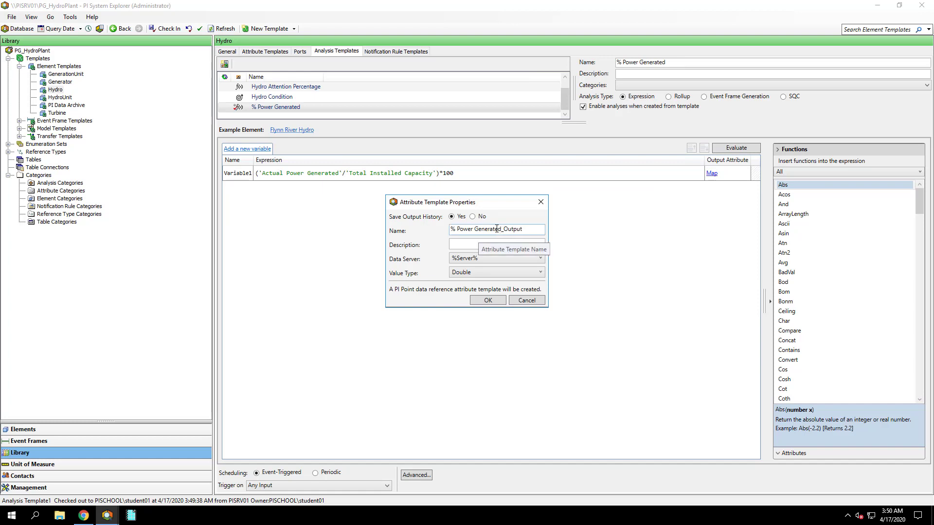
pyautogui.click(473, 217)
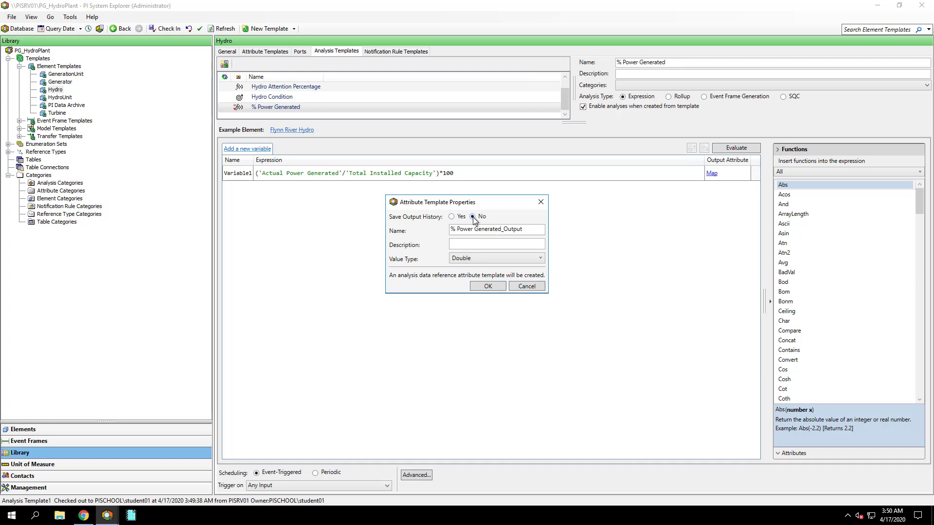
pyautogui.moveTo(501, 231); pyautogui.dragTo(523, 231)
pyautogui.press('BackSpace')
pyautogui.click(489, 287)
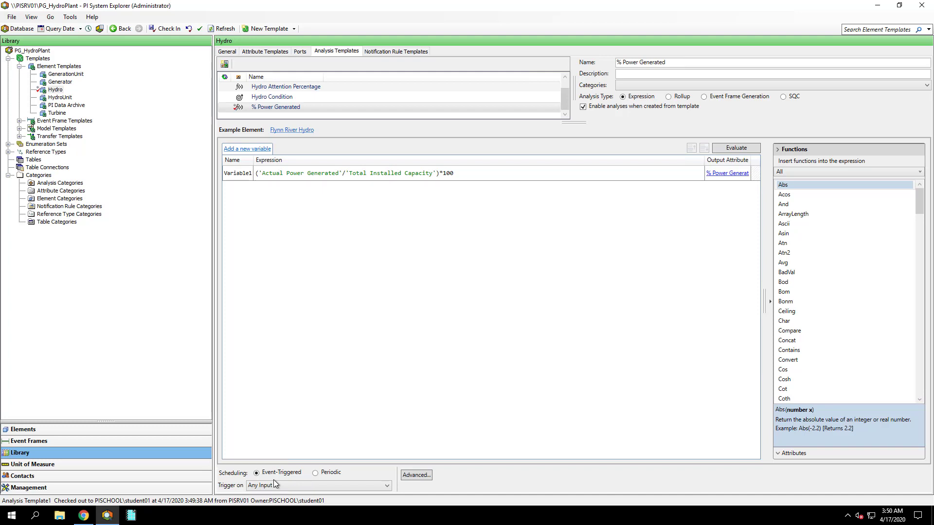
# Add an analysis 'Min/Max Power Generated' with TagMin('Actual Power Generated','*-1h','*')
pyautogui.click(224, 61)
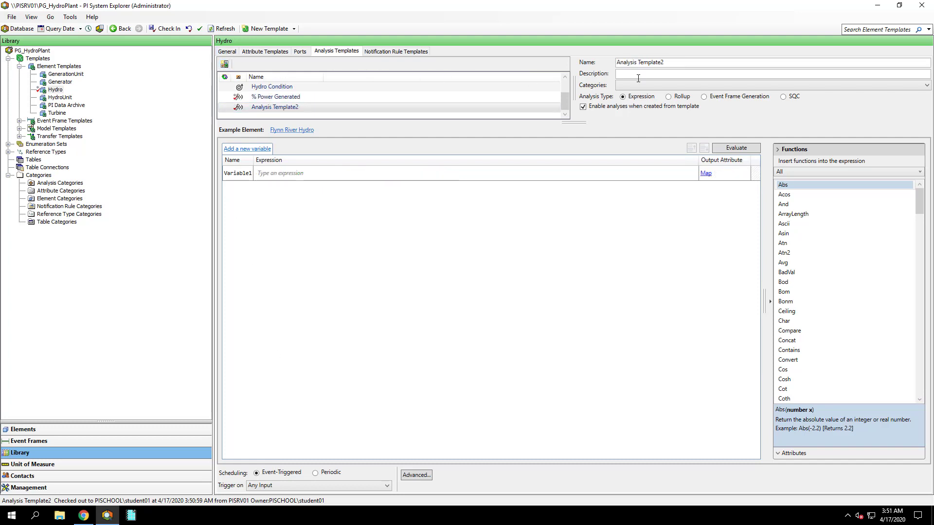
pyautogui.tripleClick(619, 63)
pyautogui.write('Min/Max Power Generated')
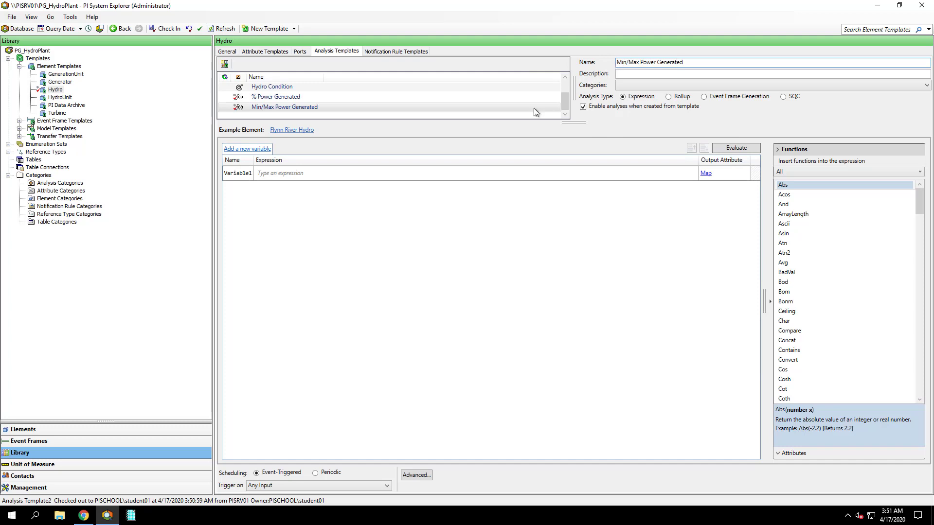
pyautogui.click(323, 178)
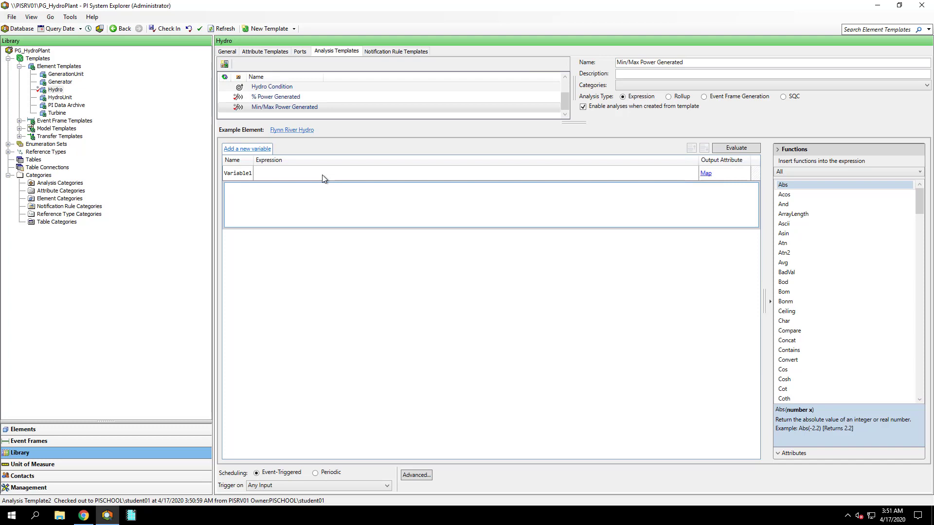
pyautogui.write('TagMin(')
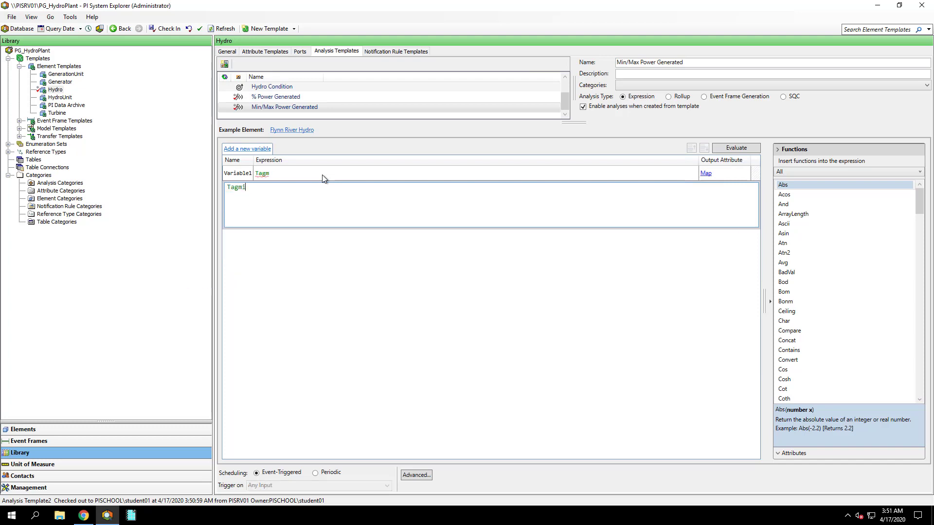
pyautogui.write("'Actual Power Generated',")
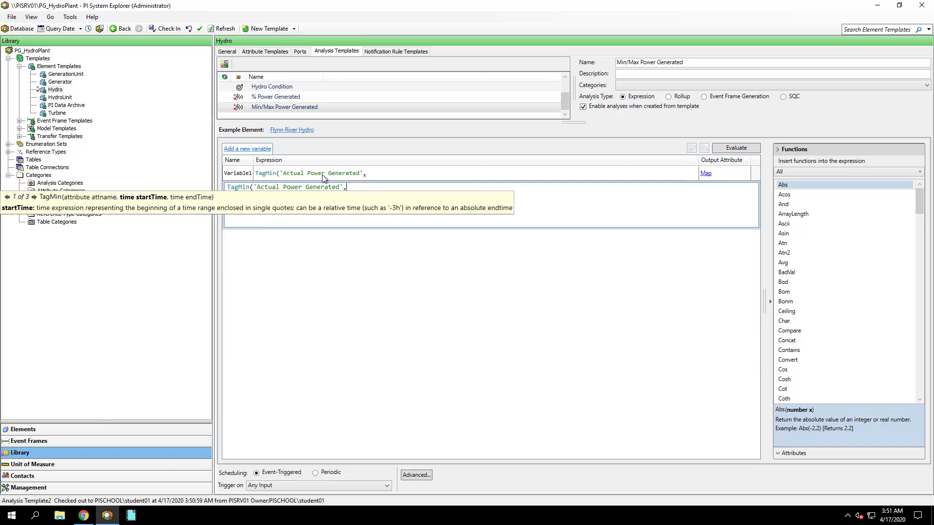
pyautogui.write("'*-1h','")
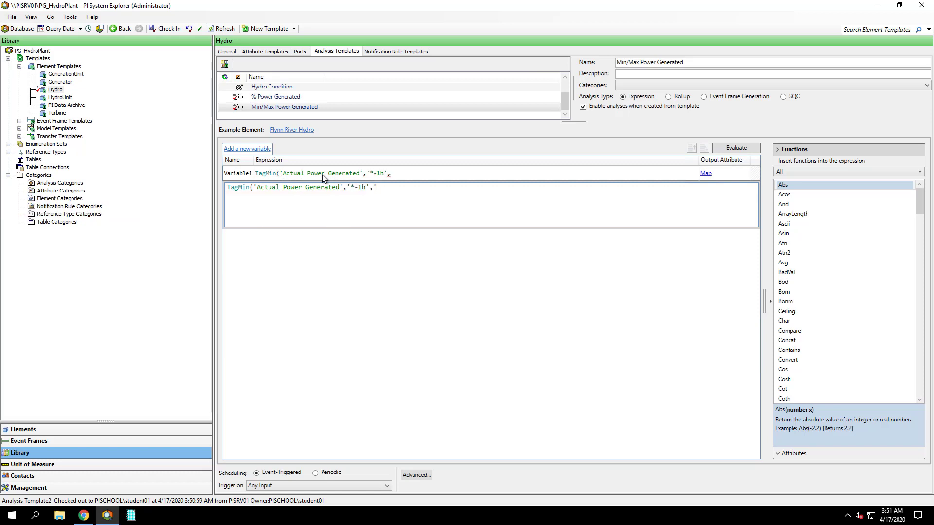
pyautogui.write("*')")
# Map the TagMin result to a new 'Min Power Generated' attribute template
pyautogui.click(705, 175)
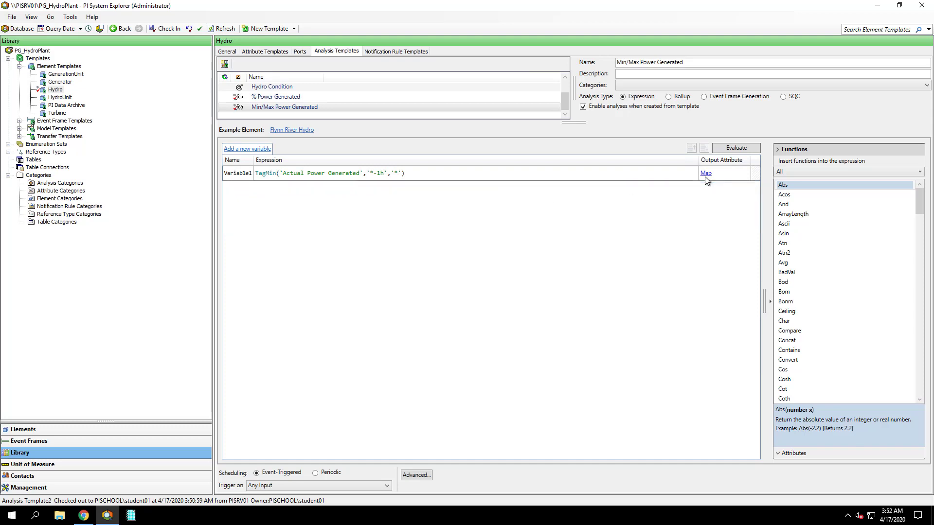
pyautogui.click(706, 174)
pyautogui.click(699, 185)
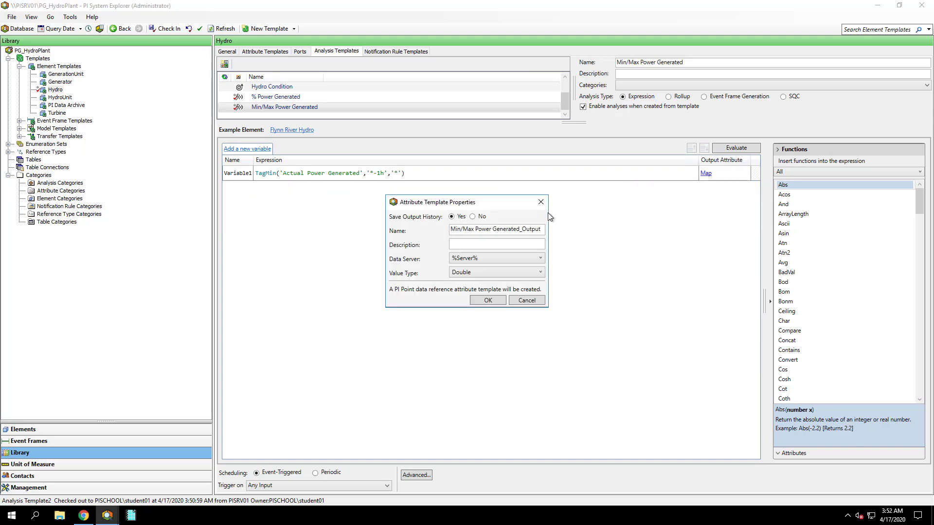
pyautogui.click(474, 228)
pyautogui.press('BackSpace')
pyautogui.press('BackSpace')
pyautogui.press('BackSpace')
pyautogui.press('BackSpace')
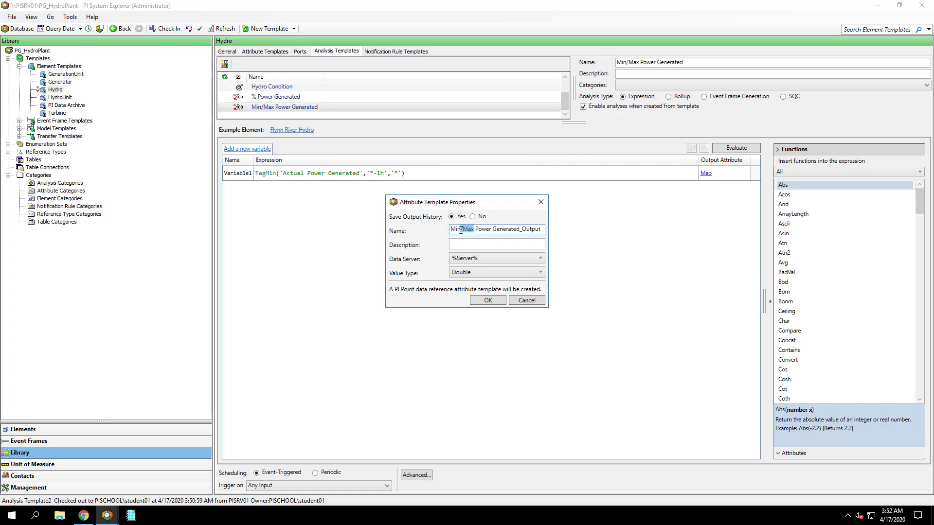
pyautogui.moveTo(506, 228); pyautogui.dragTo(531, 228)
pyautogui.press('BackSpace')
pyautogui.click(486, 300)
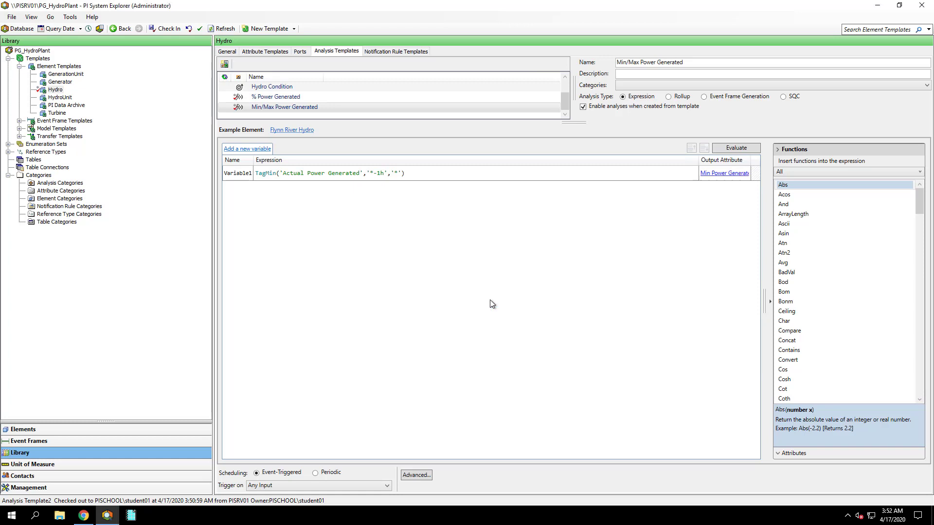
# Add a TagMax('Actual Power Generated','*-1h','*') variable mapped to a new 'Max Power Generated' attribute
pyautogui.click(262, 149)
pyautogui.write('TagMax')
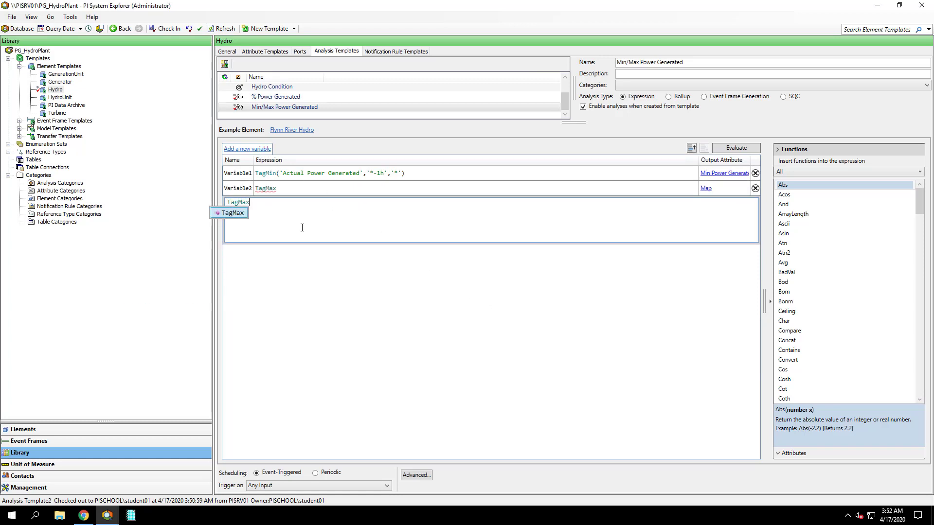
pyautogui.write("('Actual Power Generated','*")
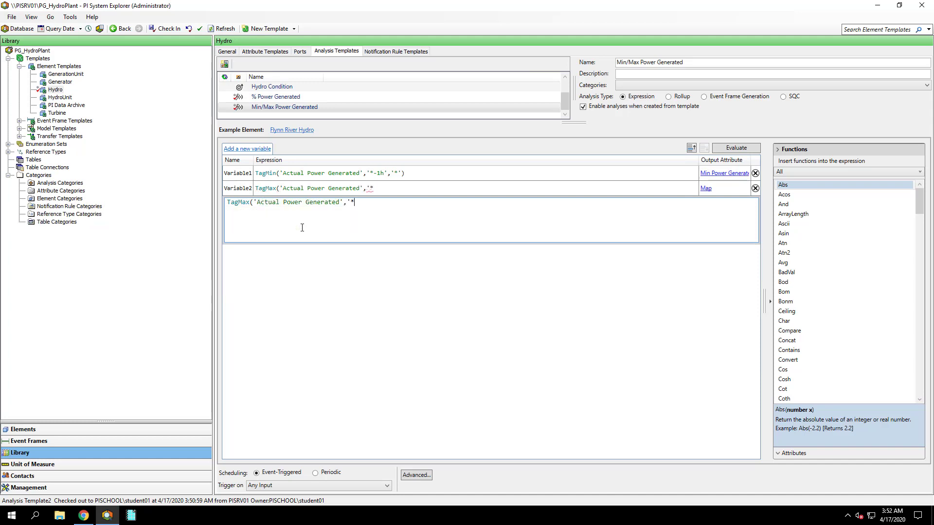
pyautogui.write("-1h','*')")
pyautogui.click(705, 188)
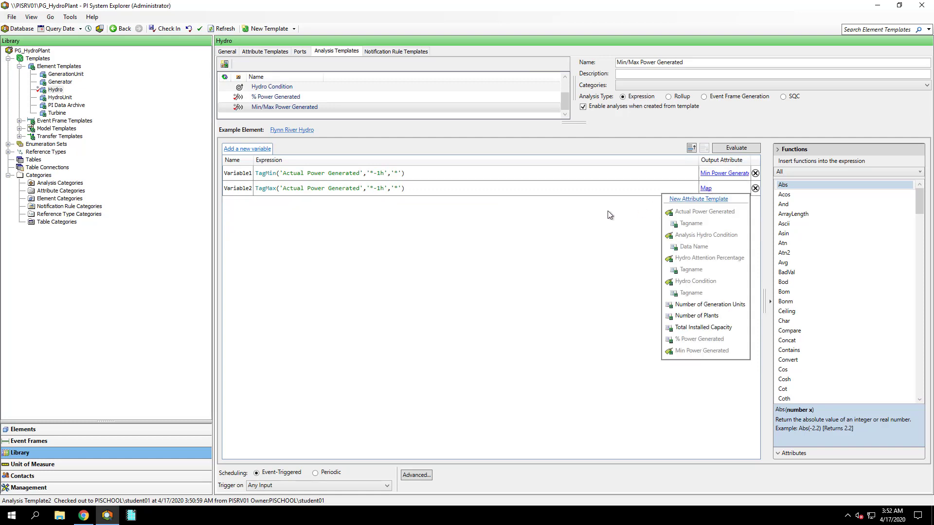
pyautogui.click(681, 200)
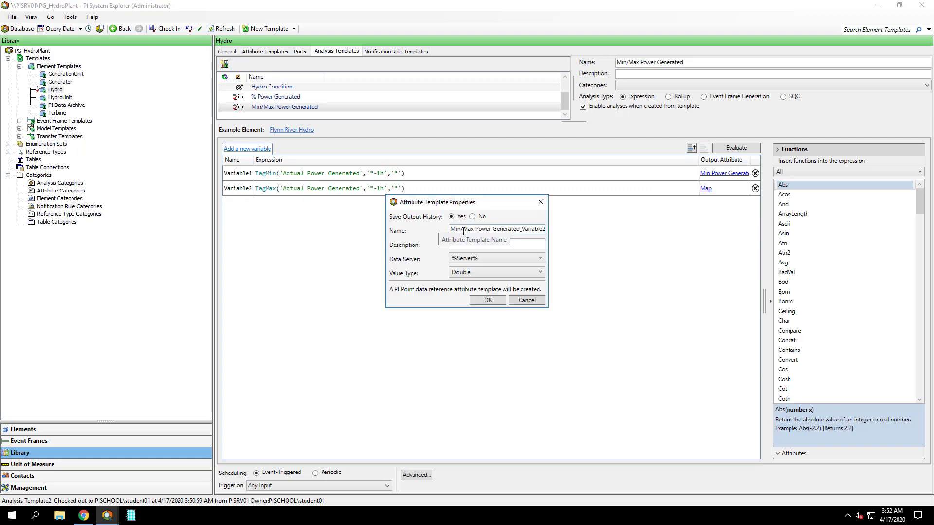
pyautogui.moveTo(463, 229); pyautogui.dragTo(443, 234)
pyautogui.press('BackSpace')
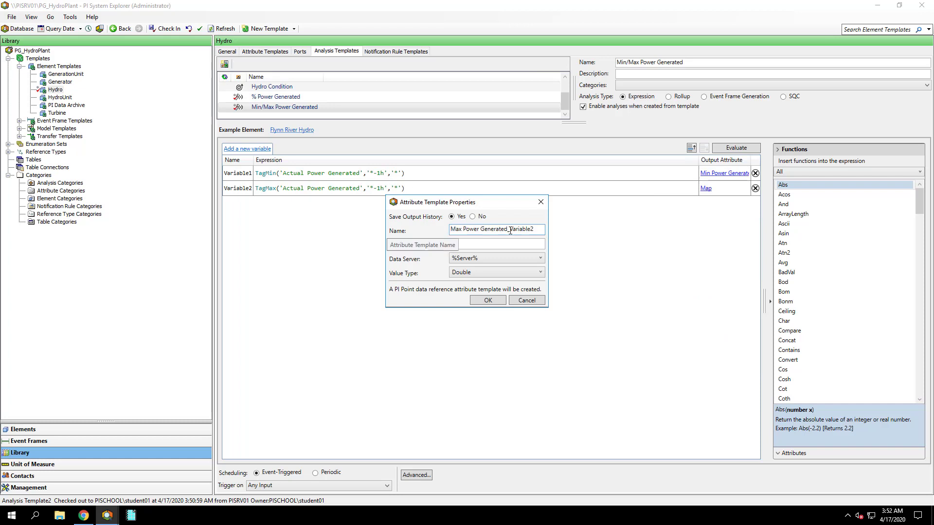
pyautogui.moveTo(508, 230); pyautogui.dragTo(535, 230)
pyautogui.press('BackSpace')
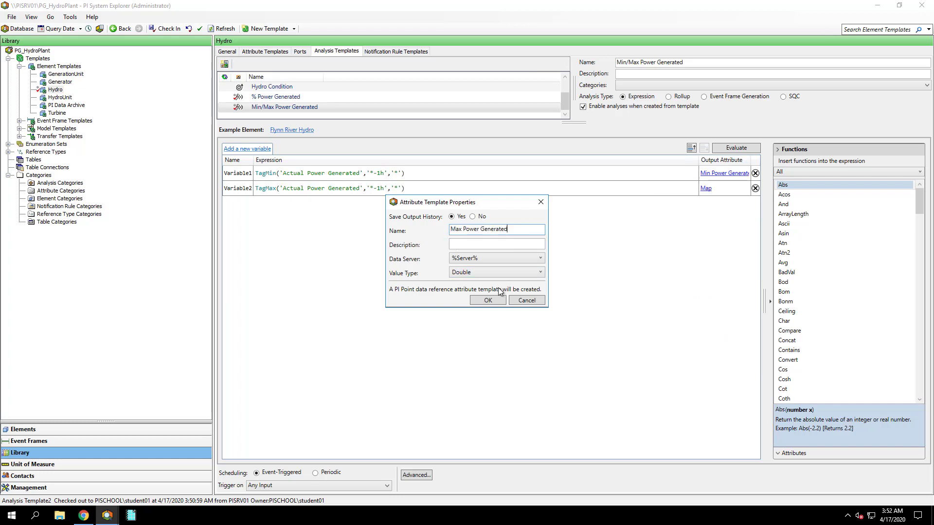
pyautogui.click(488, 300)
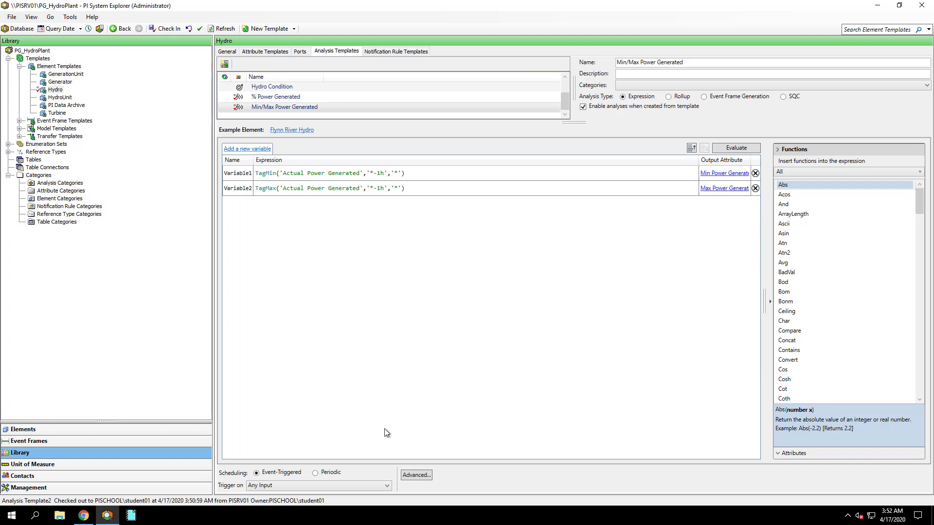
# Set the analysis to a periodic schedule with a period of 01h 00m
pyautogui.click(322, 474)
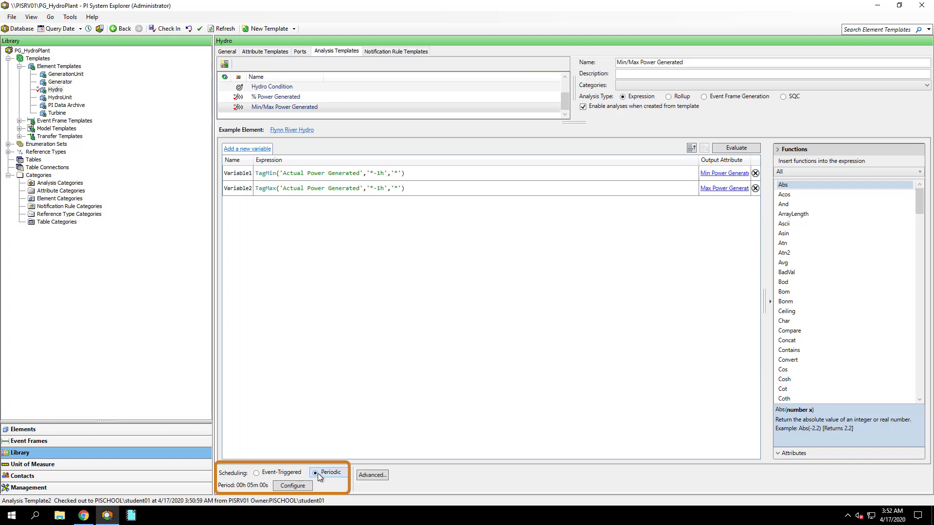
pyautogui.click(292, 485)
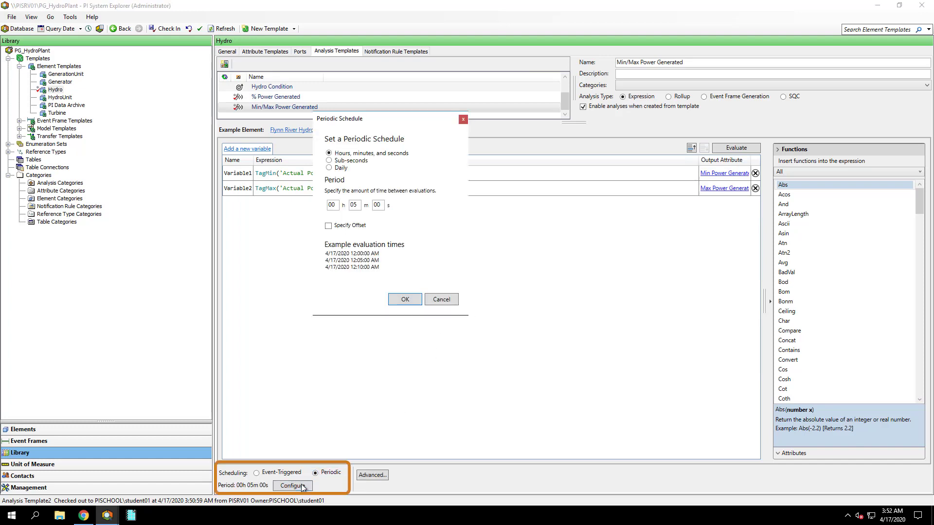
pyautogui.doubleClick(355, 205)
pyautogui.write('00')
pyautogui.click(337, 206)
pyautogui.write('01')
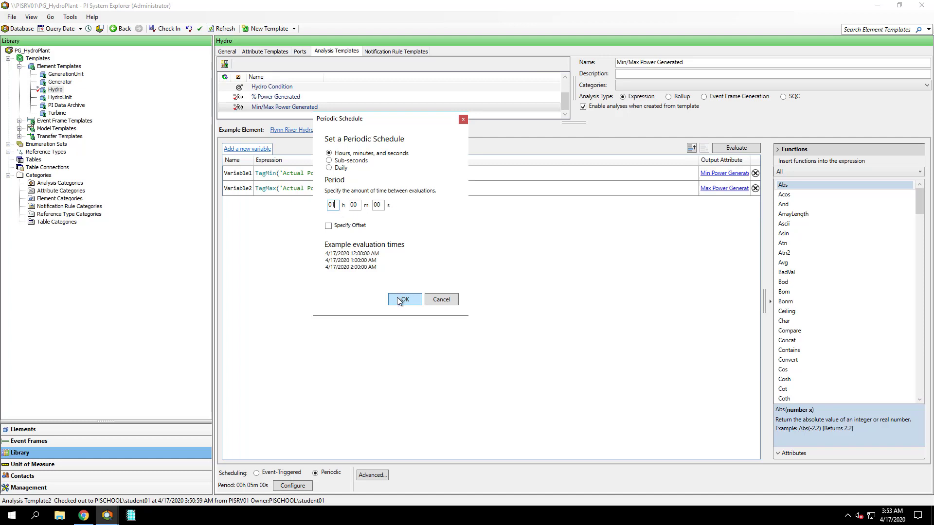
# Confirm the one-hour period and check in the three changed Hydro template items
pyautogui.click(399, 299)
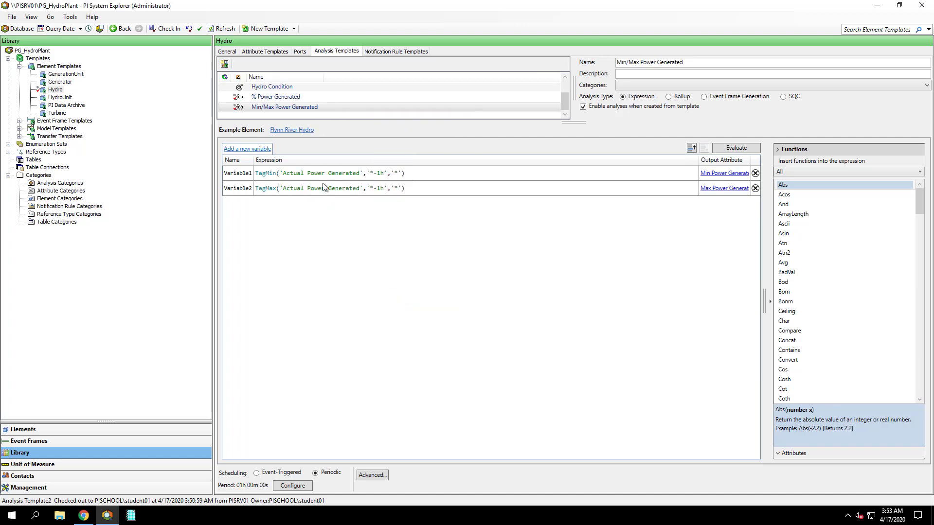
pyautogui.click(166, 31)
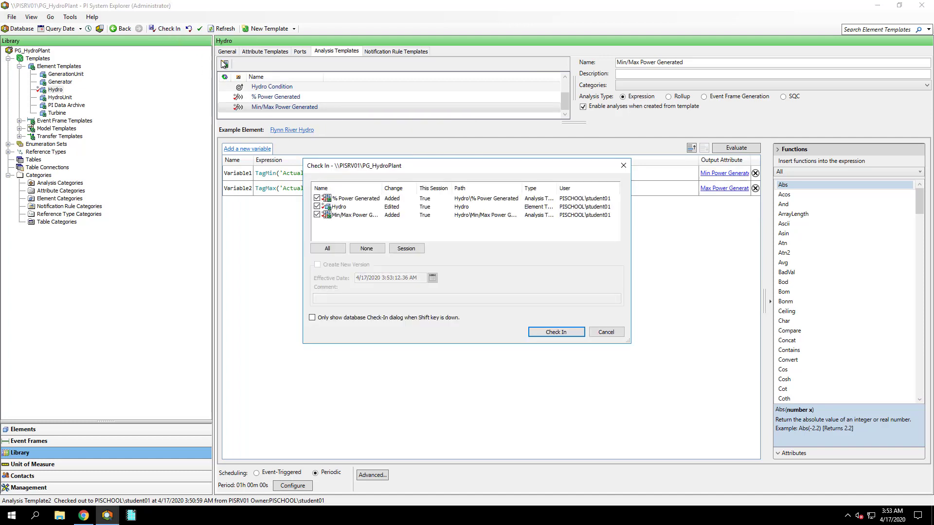
pyautogui.click(544, 332)
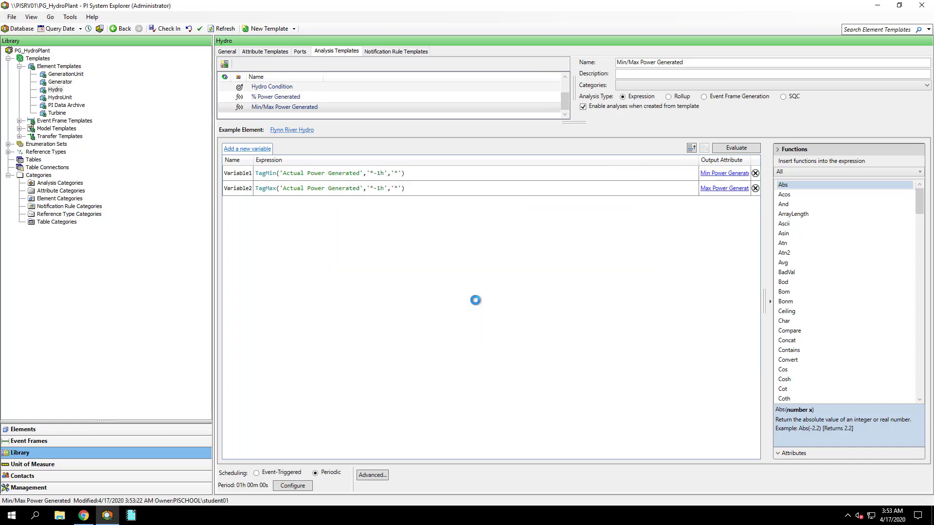
# Inspect Flynn River Hydro's attributes, including Min Power Generated, then its analyses
pyautogui.click(183, 430)
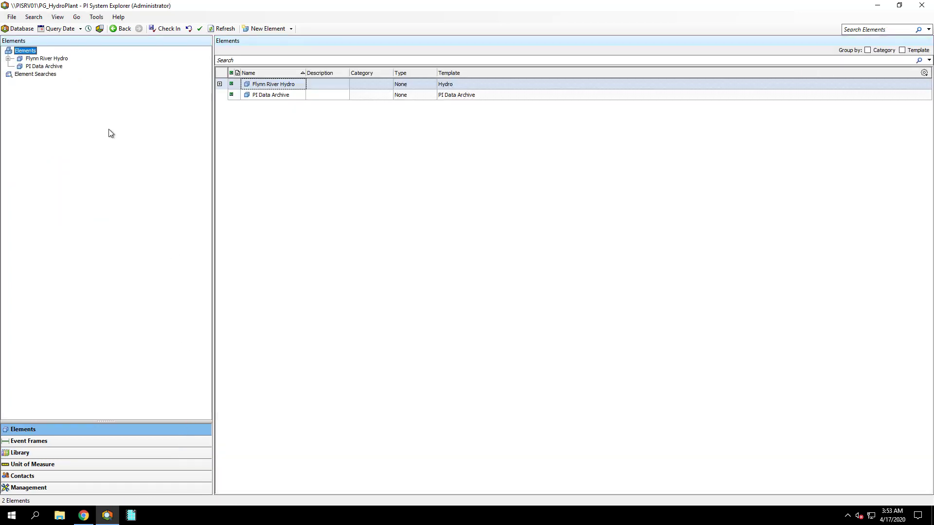
pyautogui.click(45, 59)
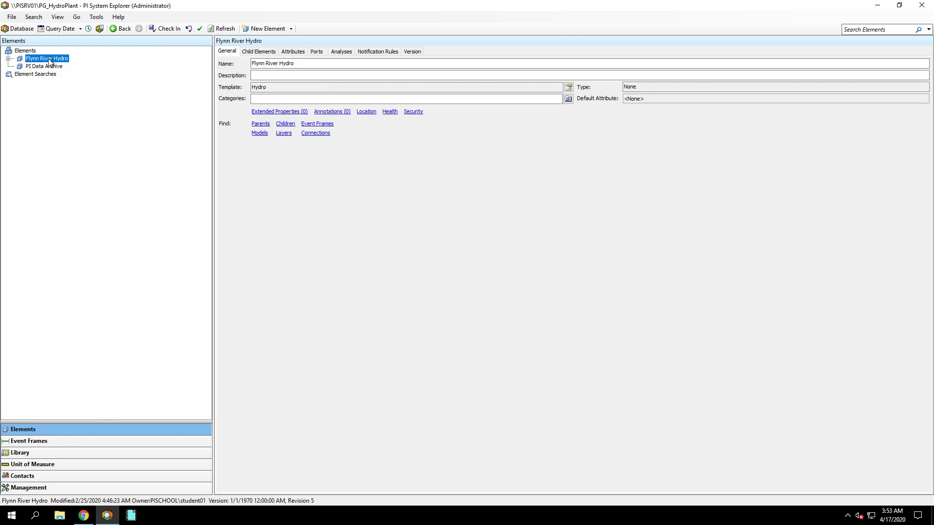
pyautogui.click(293, 51)
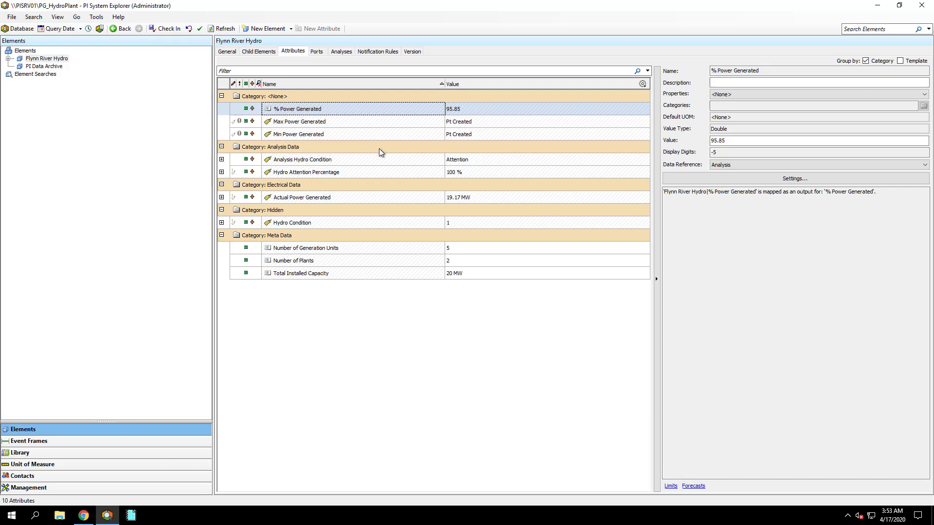
pyautogui.rightClick(379, 136)
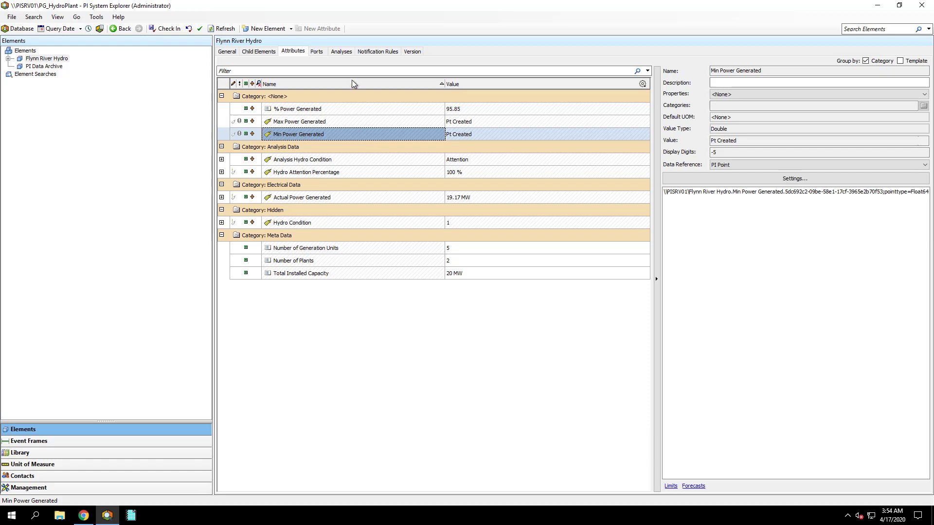
pyautogui.click(343, 52)
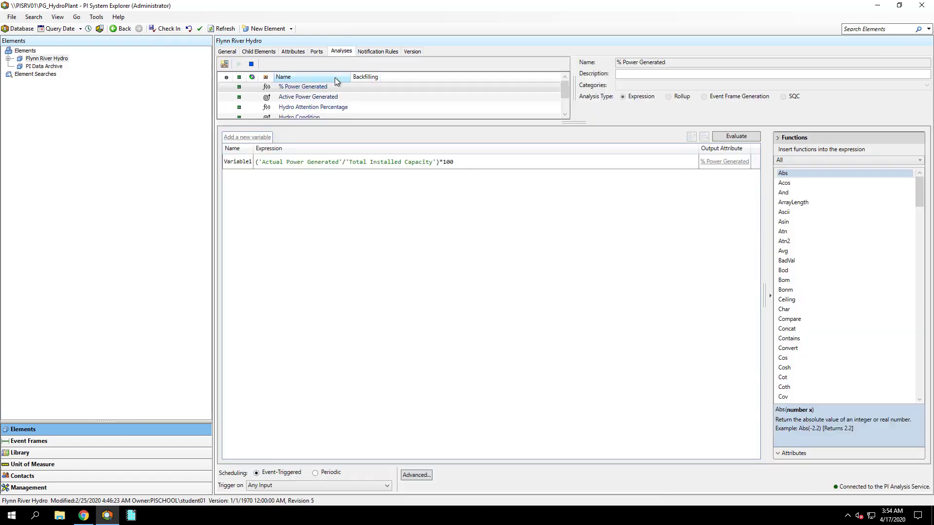
# Backfill the Min/Max Power Generated analysis with start time 't' through '*'
pyautogui.scroll(-1, 333, 94)
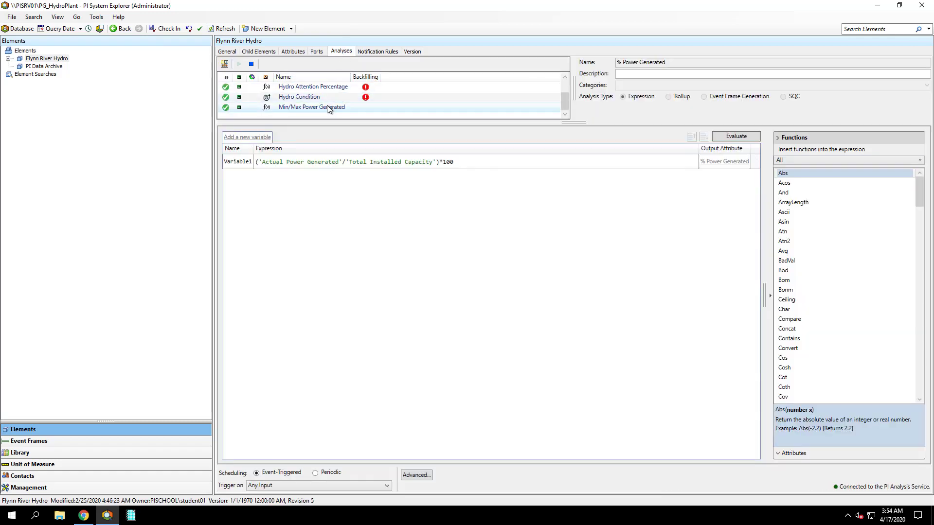
pyautogui.click(325, 107)
pyautogui.rightClick(325, 108)
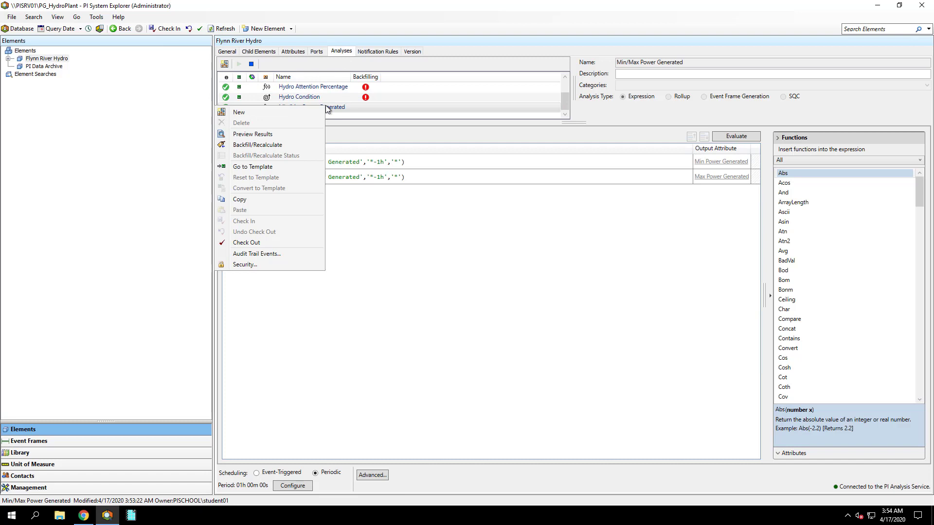
pyautogui.click(280, 145)
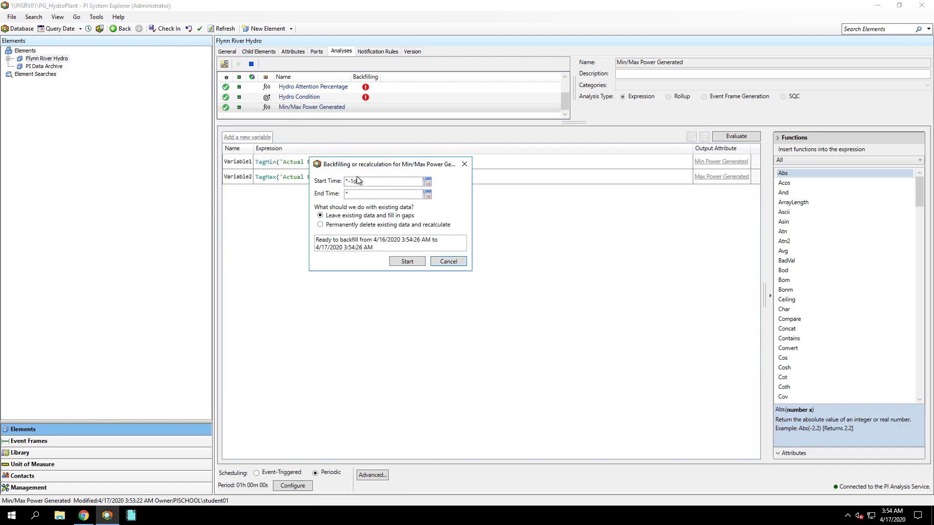
pyautogui.moveTo(360, 182); pyautogui.dragTo(343, 183)
pyautogui.write('t')
pyautogui.click(395, 264)
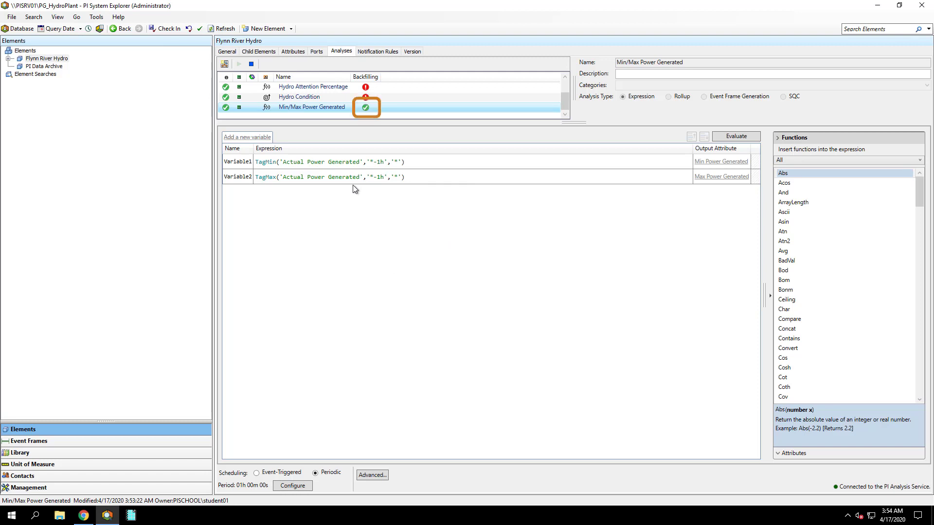
# Refresh Flynn River Hydro's attributes to show % Power 95.85, Max 19.31, Min 18.69
pyautogui.click(302, 53)
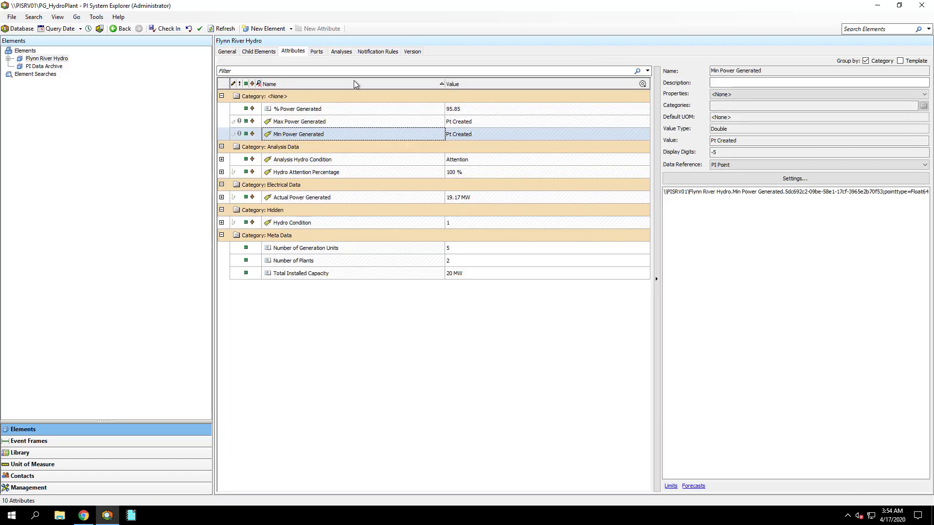
pyautogui.click(223, 29)
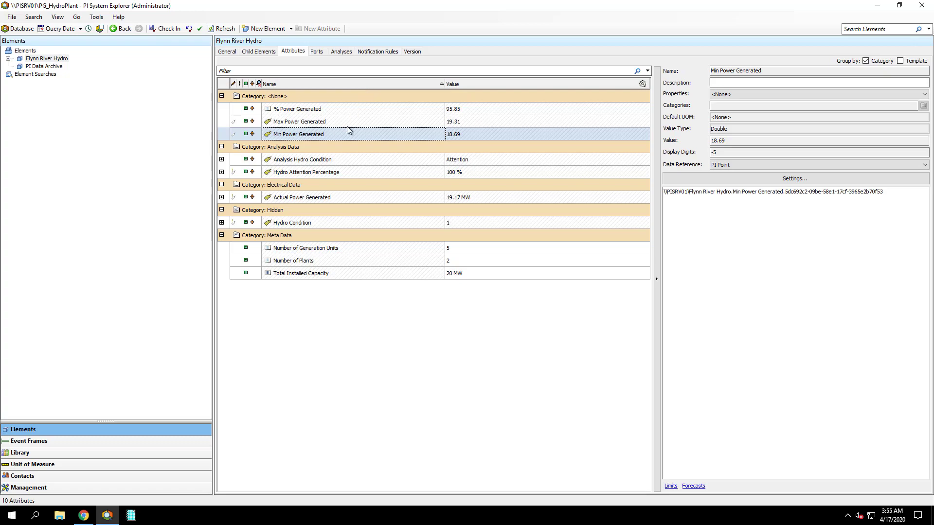
# Edit the Flynn II display and drop Flynn River Hydro's % Power Generated value into the power table
pyautogui.click(84, 515)
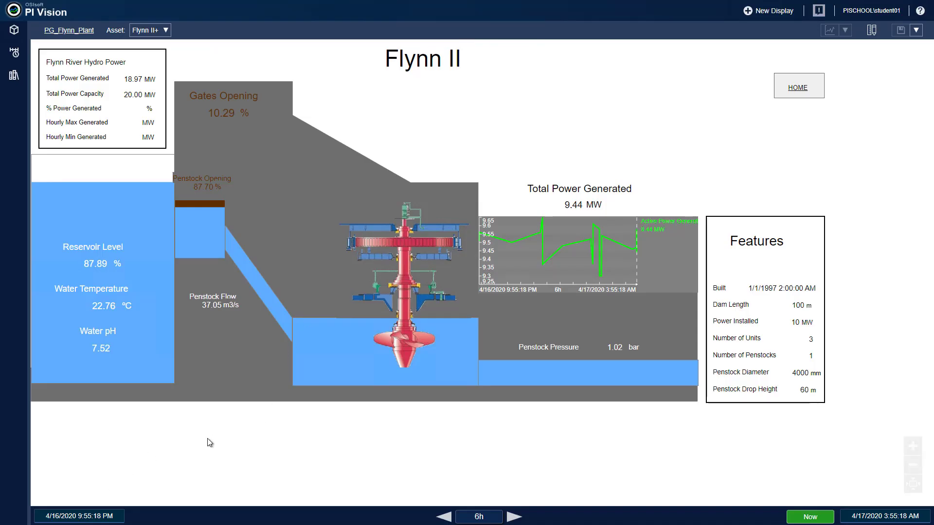
pyautogui.click(870, 31)
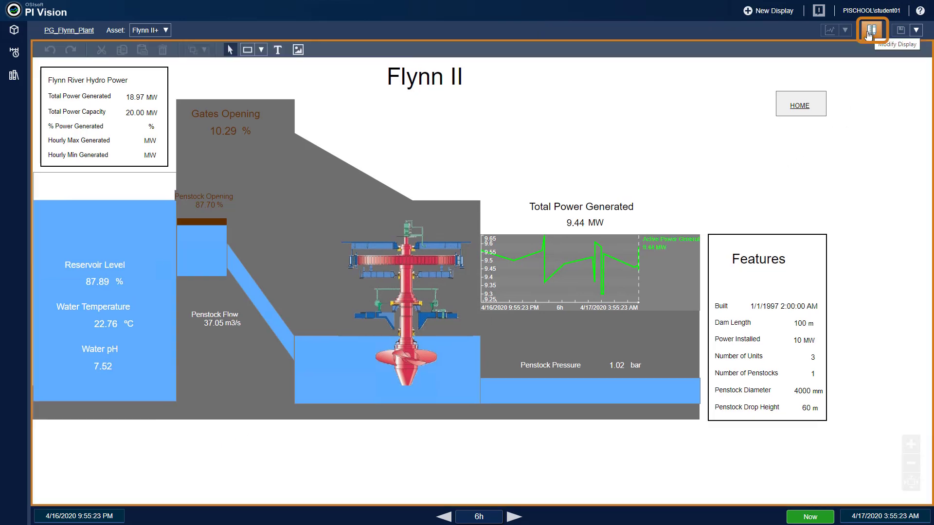
pyautogui.click(14, 30)
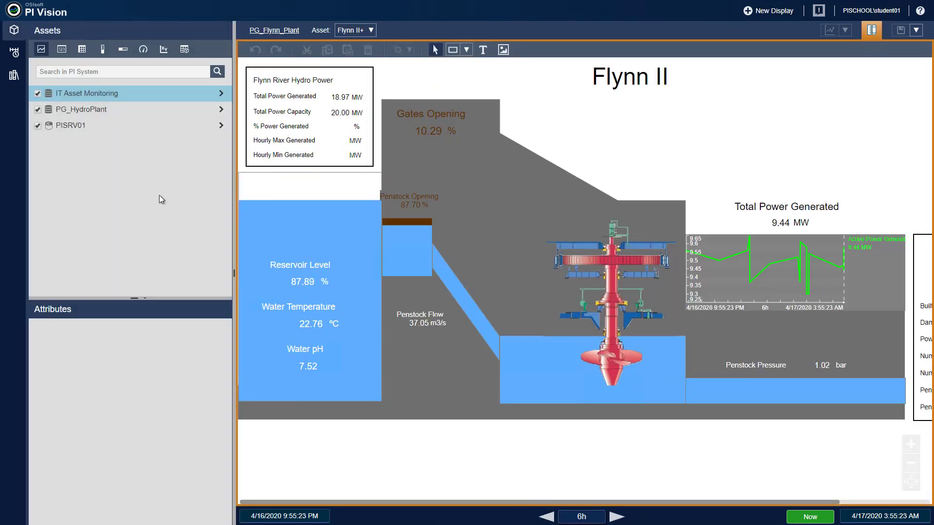
pyautogui.click(221, 109)
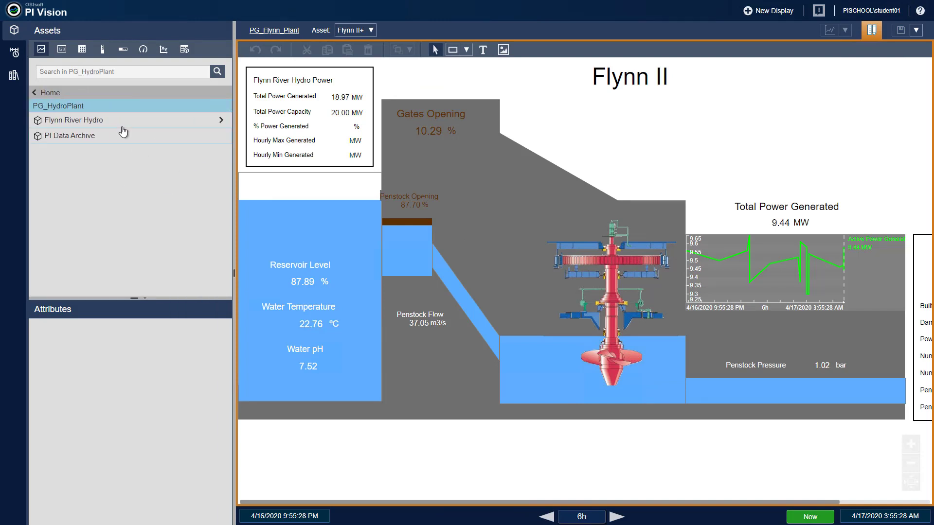
pyautogui.click(118, 122)
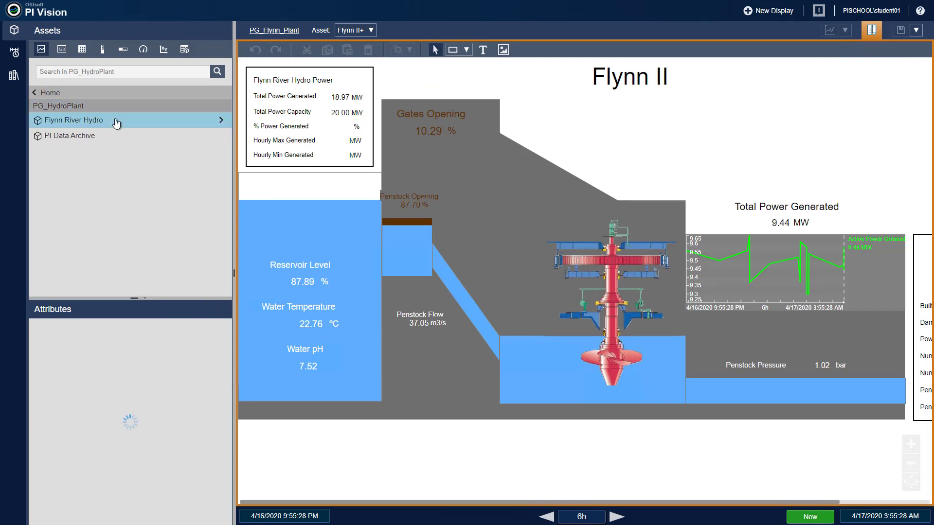
pyautogui.click(62, 50)
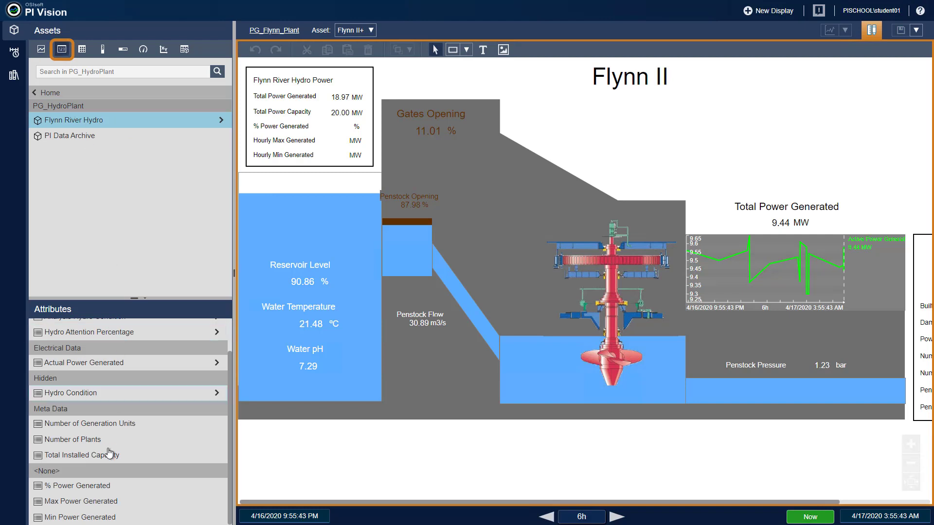
pyautogui.moveTo(97, 488); pyautogui.dragTo(326, 121)
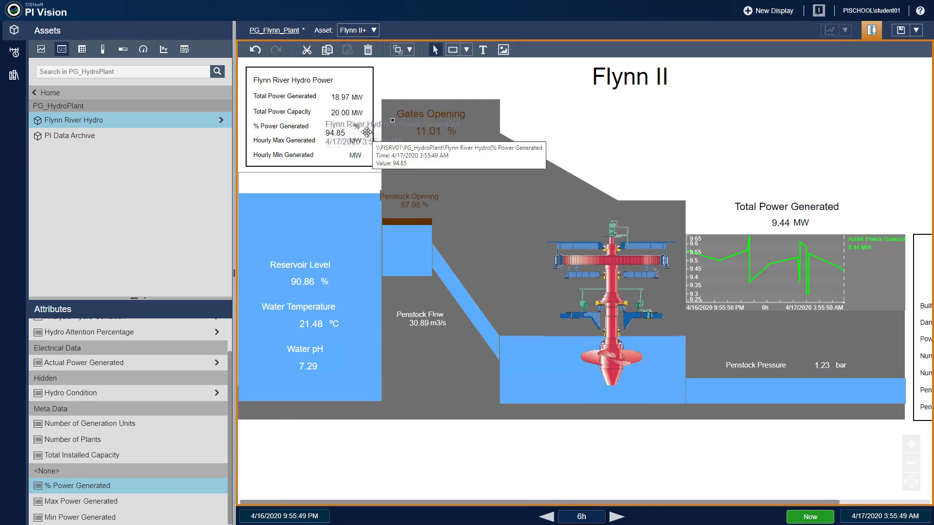
# Hide the % value's label and timestamp and align 94.85 in its table row
pyautogui.rightClick(368, 132)
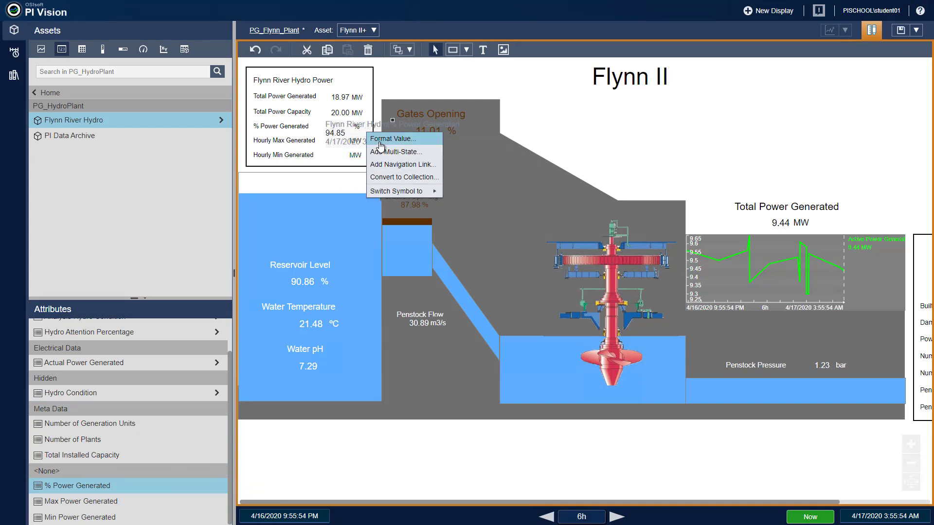
pyautogui.click(382, 140)
pyautogui.click(821, 225)
pyautogui.click(814, 244)
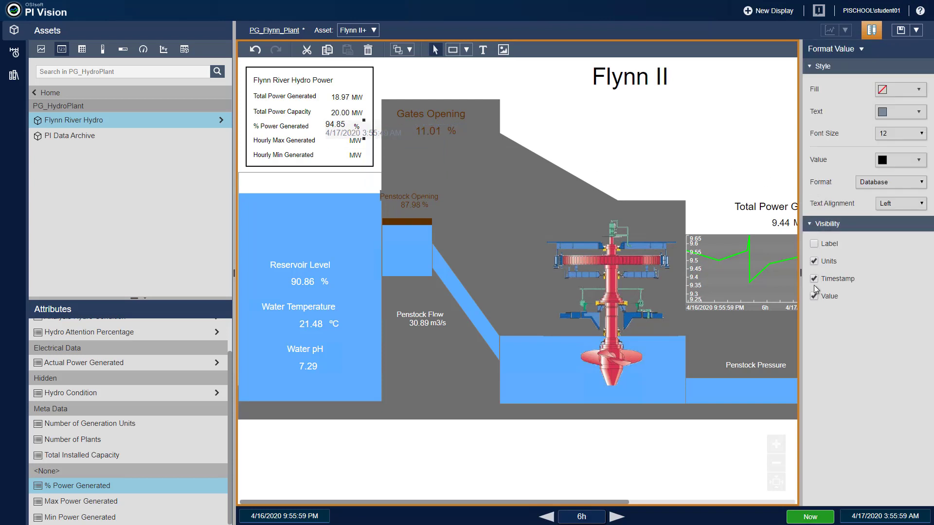
pyautogui.click(814, 278)
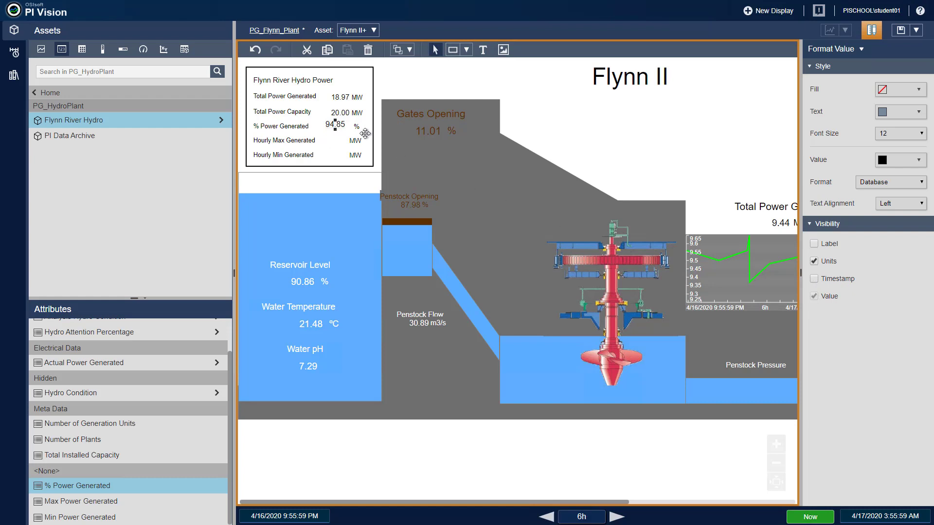
pyautogui.moveTo(342, 125); pyautogui.dragTo(346, 127)
# Add Max Power Generated showing only 19.31 MW beside Hourly Max Generated
pyautogui.moveTo(151, 501); pyautogui.dragTo(355, 154)
pyautogui.click(384, 157)
pyautogui.click(814, 244)
pyautogui.click(813, 244)
pyautogui.click(814, 278)
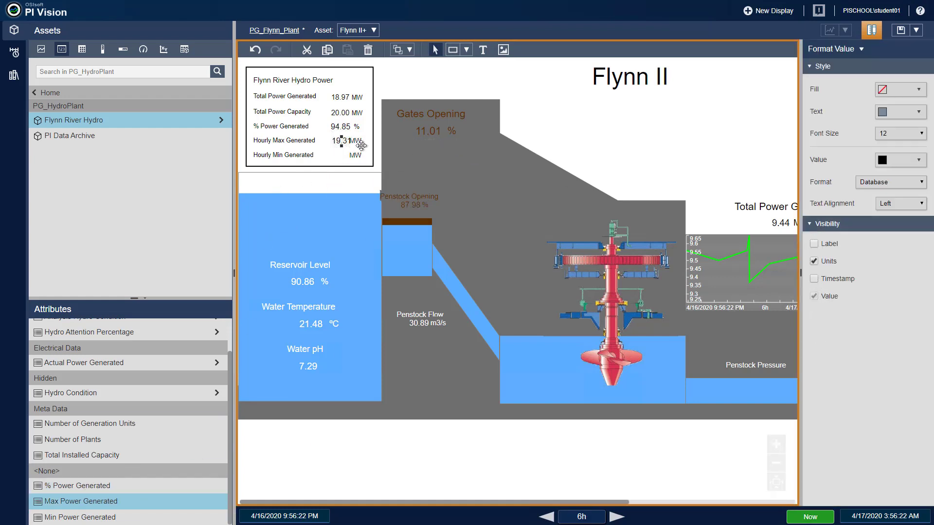
pyautogui.moveTo(341, 139); pyautogui.dragTo(339, 140)
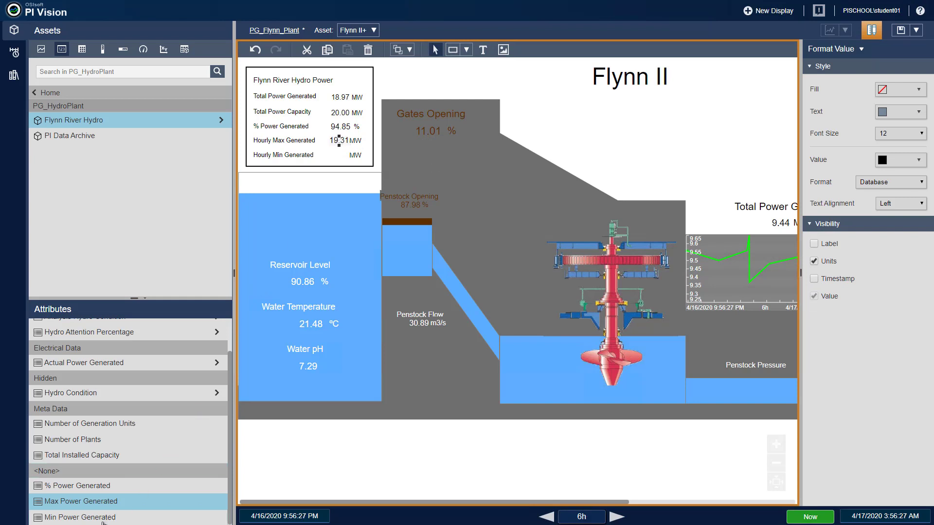
# Add Min Power Generated showing only 18.69 MW beside Hourly Min Generated, then save the display
pyautogui.moveTo(102, 519); pyautogui.dragTo(340, 157)
pyautogui.rightClick(350, 160)
pyautogui.click(356, 164)
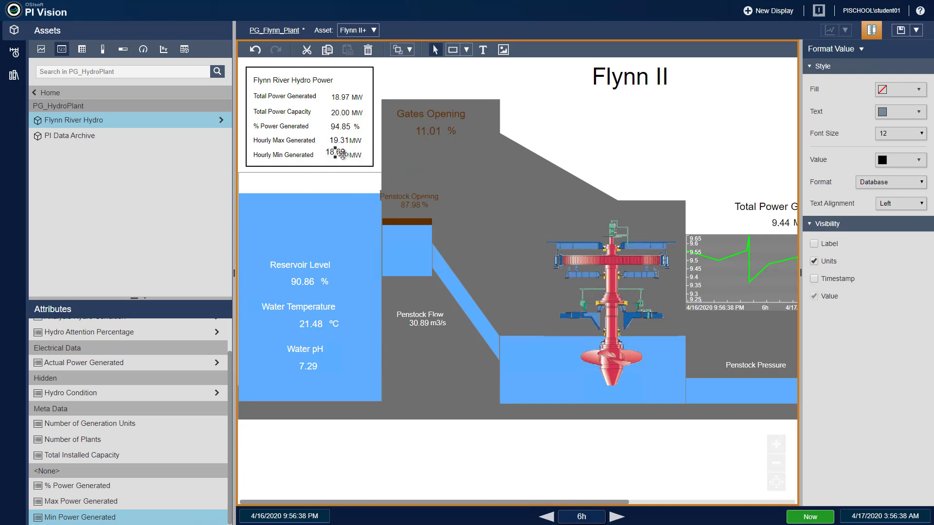
pyautogui.click(331, 176)
pyautogui.click(548, 133)
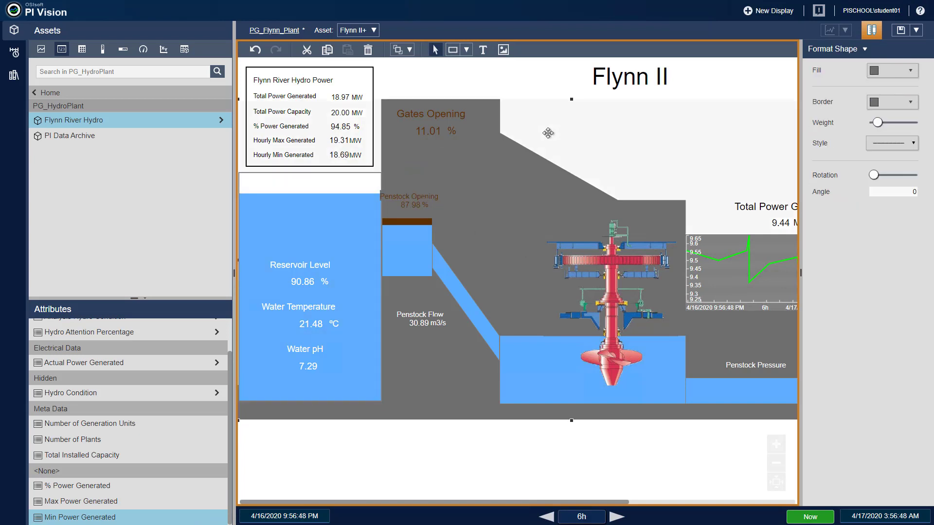
pyautogui.click(456, 82)
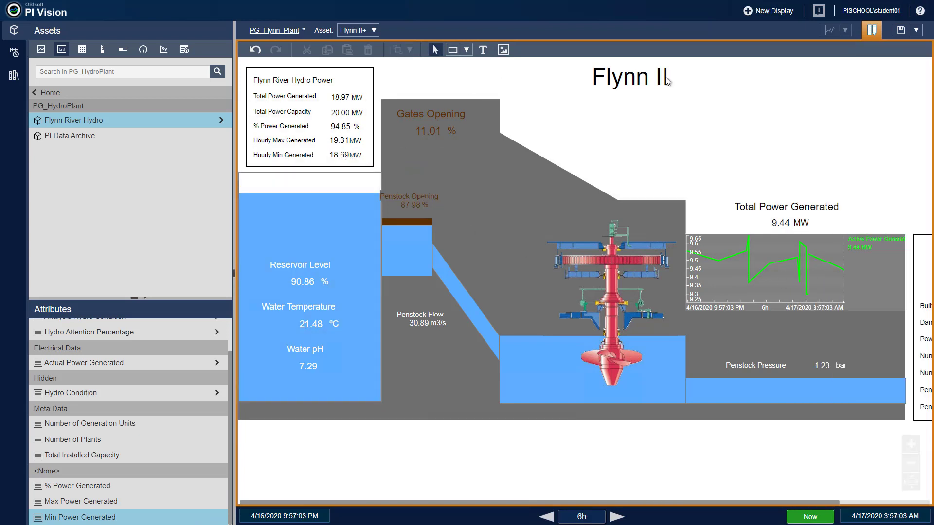
pyautogui.click(900, 32)
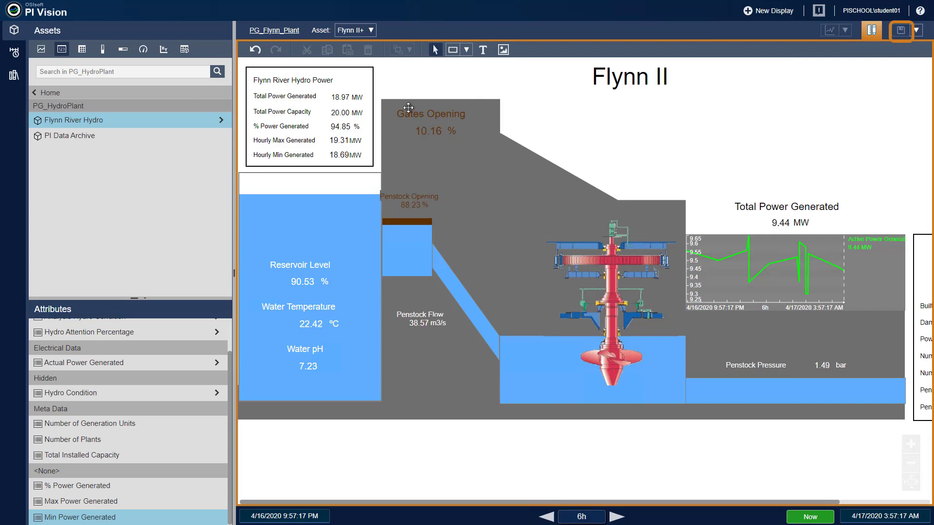
# Open the PI_Data_Archive_Monitoring display from the IT folder in edit mode
pyautogui.click(53, 17)
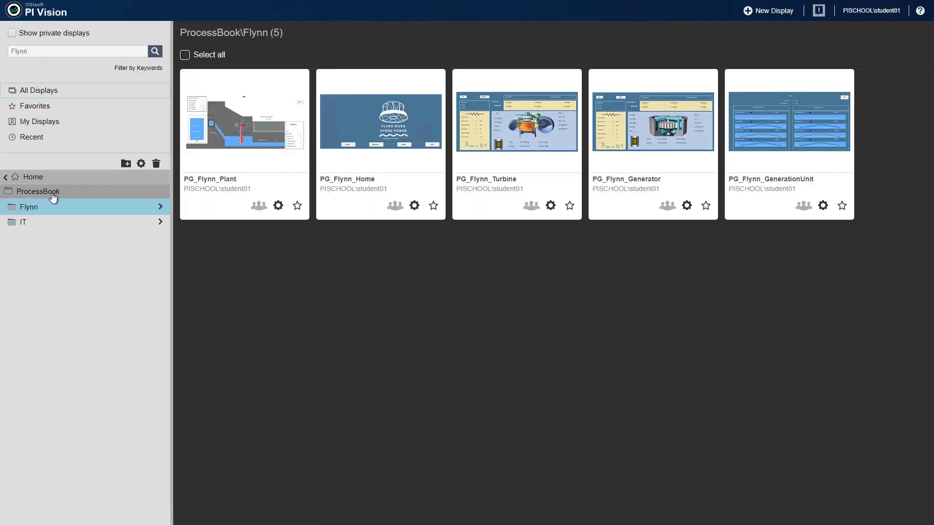
pyautogui.click(33, 225)
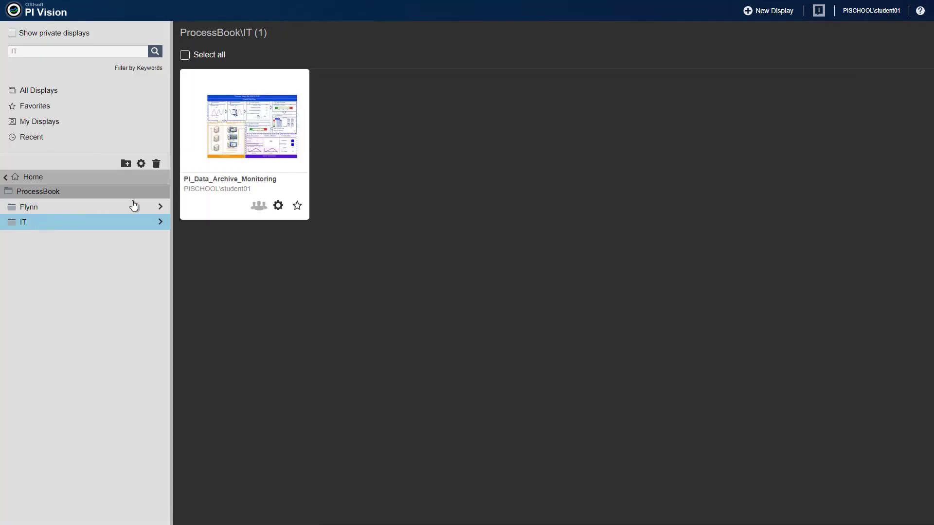
pyautogui.click(274, 143)
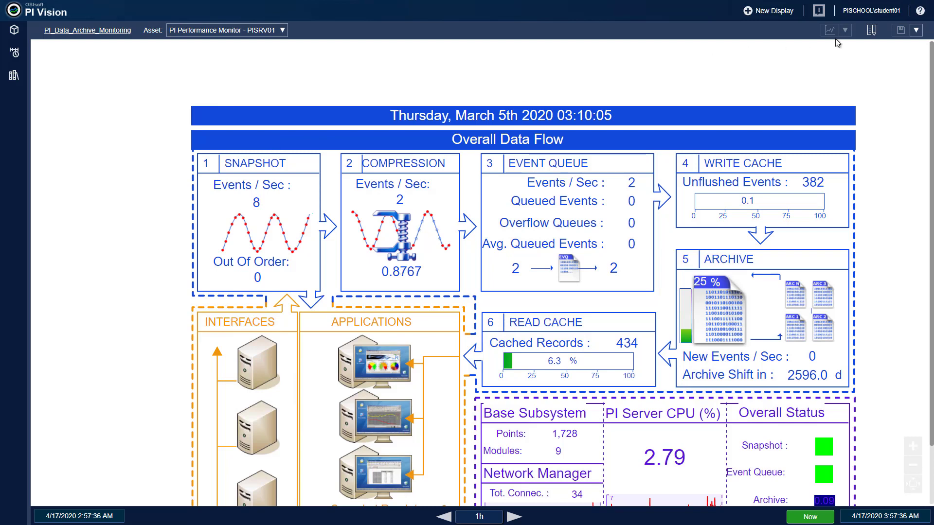
pyautogui.click(871, 30)
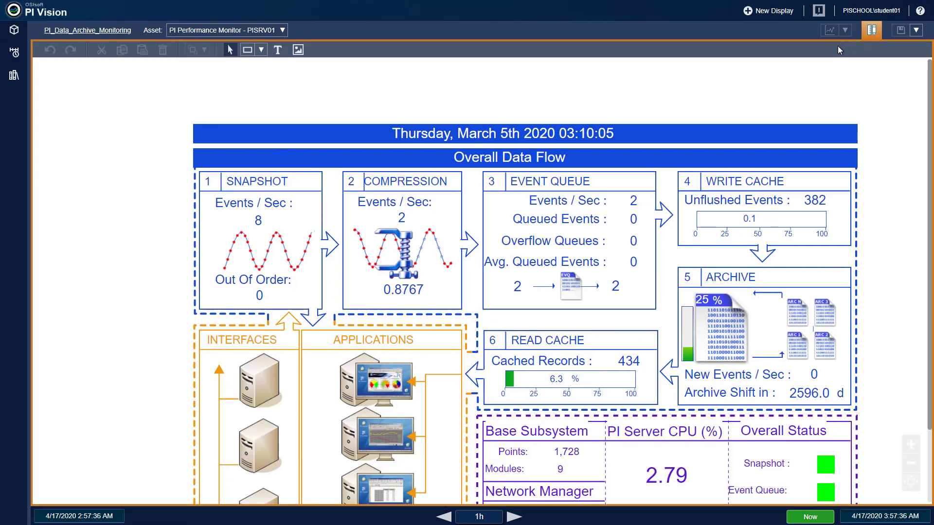
# Replace the date title with 'PISRV01 PI Data Archive Monitoring', save, and return to the library
pyautogui.rightClick(524, 132)
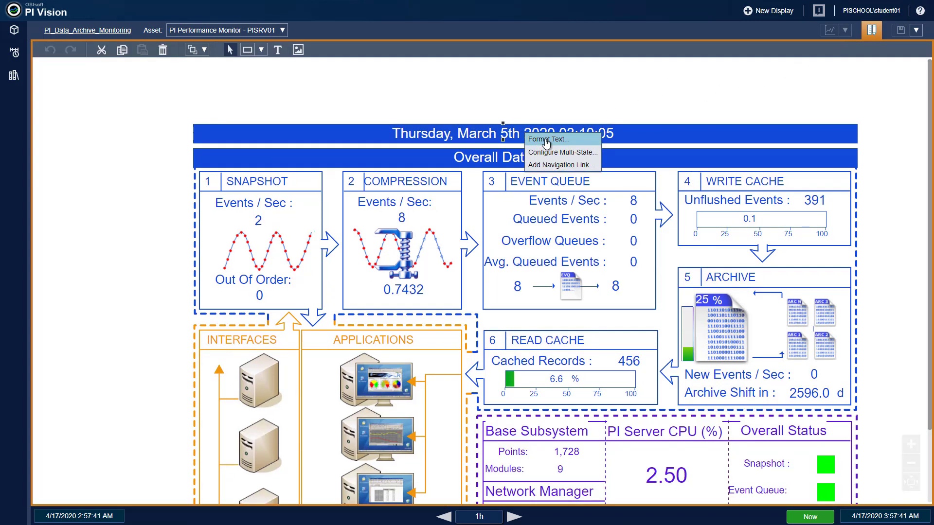
pyautogui.click(545, 141)
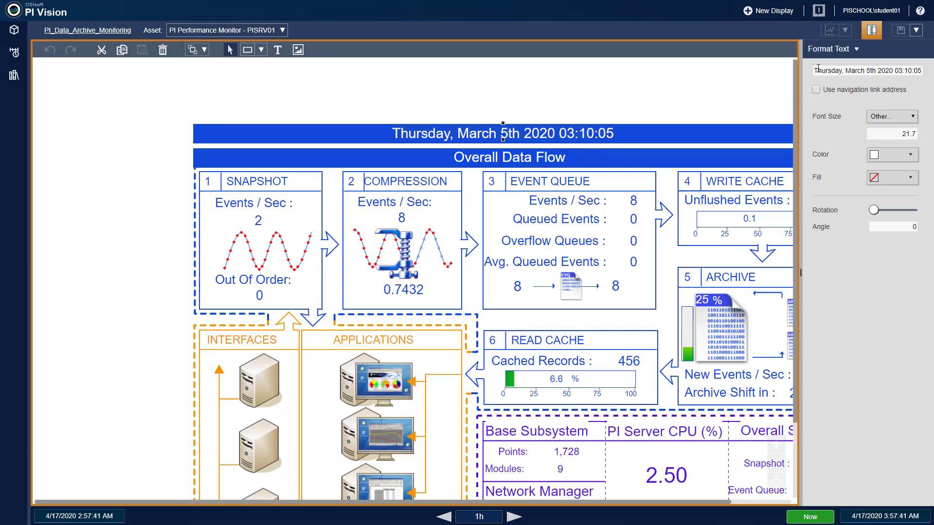
pyautogui.moveTo(815, 70); pyautogui.dragTo(933, 70)
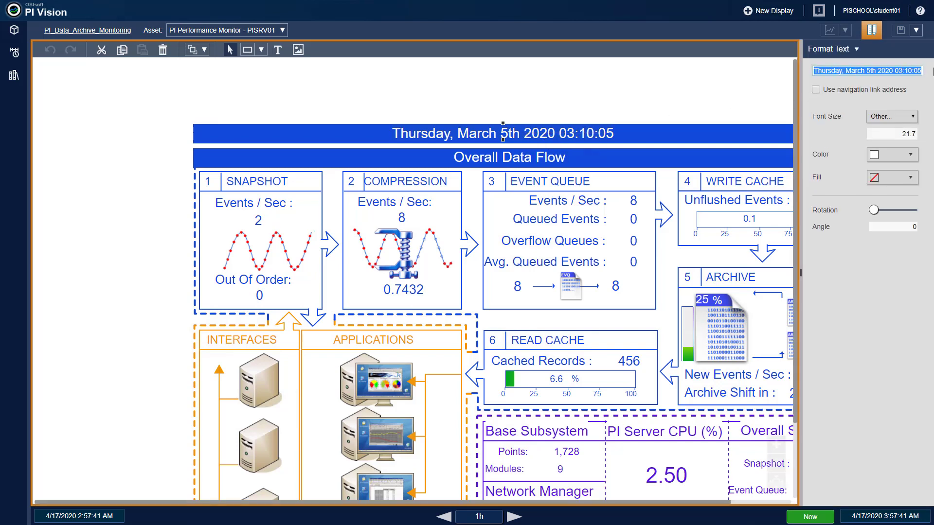
pyautogui.write('PISRV01 PI ')
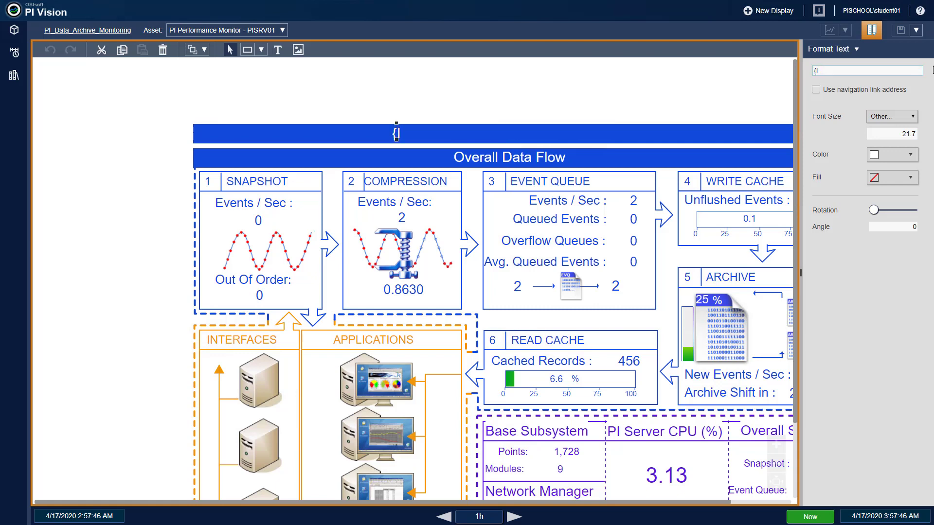
pyautogui.write('Data Archive Monitoring')
pyautogui.click(719, 97)
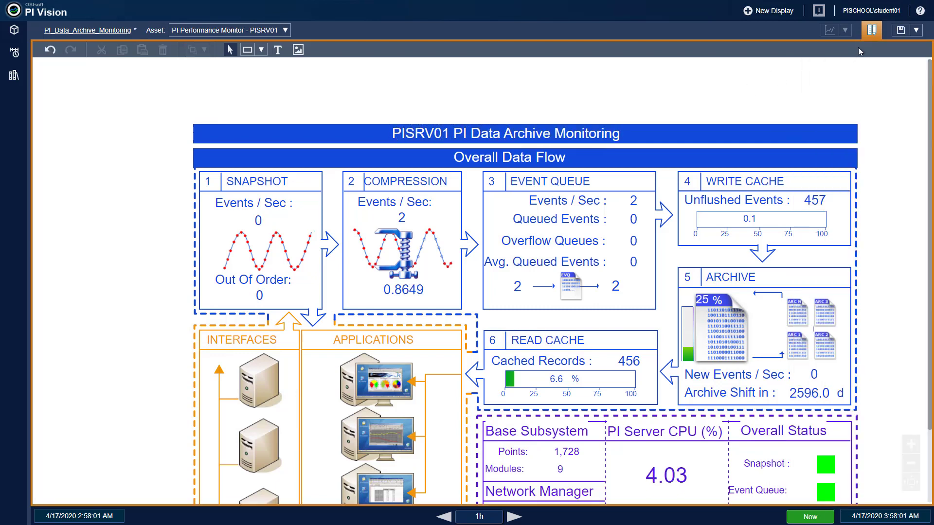
pyautogui.click(900, 29)
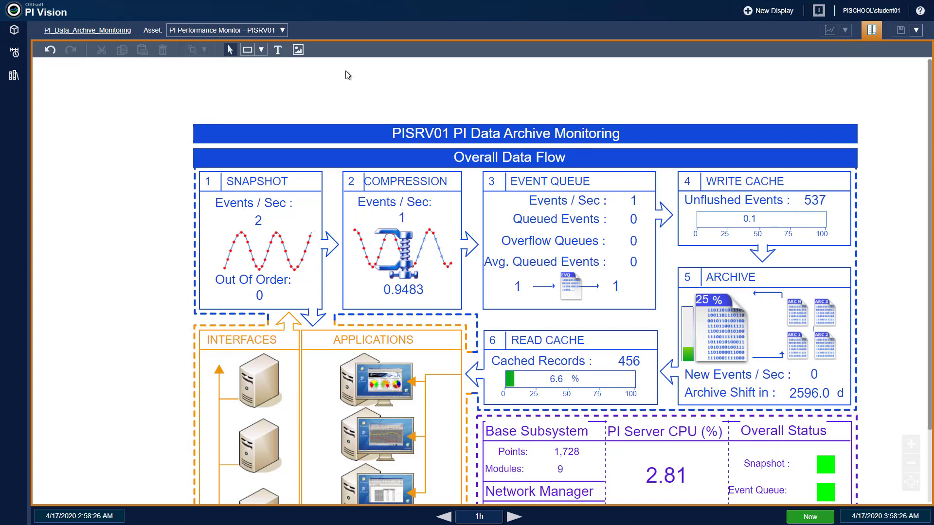
pyautogui.click(63, 12)
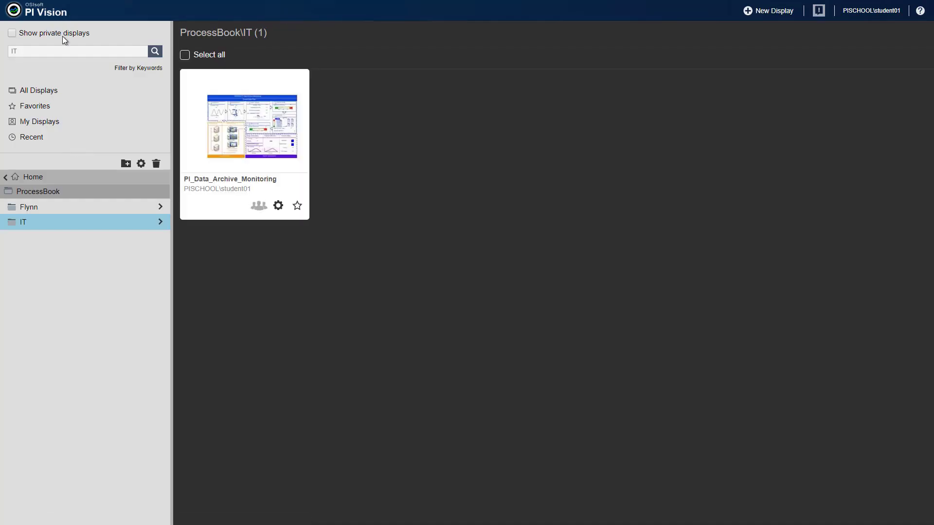
# Open PG_Flynn_Home from the Flynn folder in edit mode
pyautogui.click(68, 206)
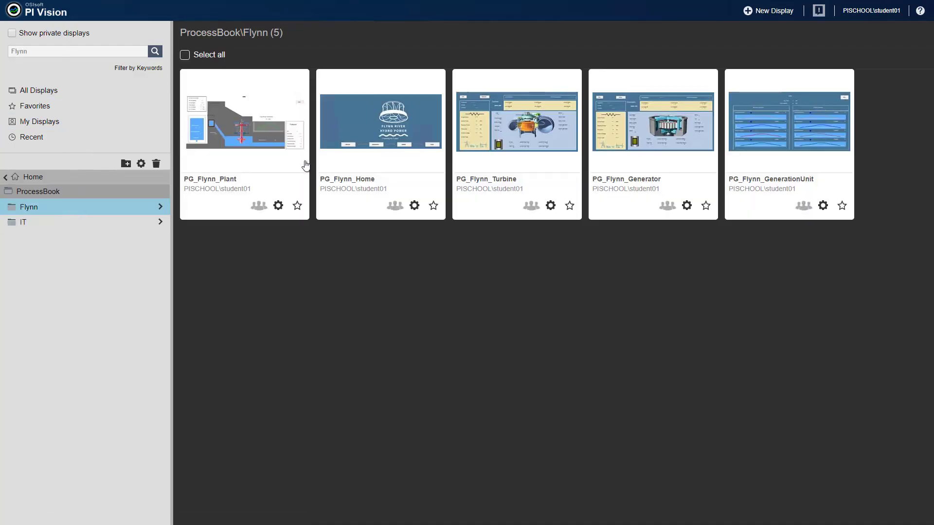
pyautogui.click(374, 147)
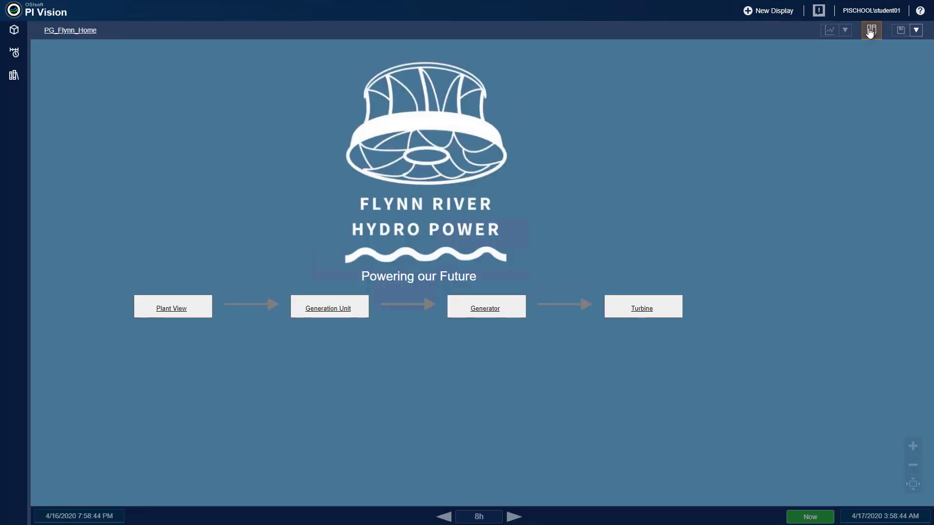
pyautogui.click(871, 31)
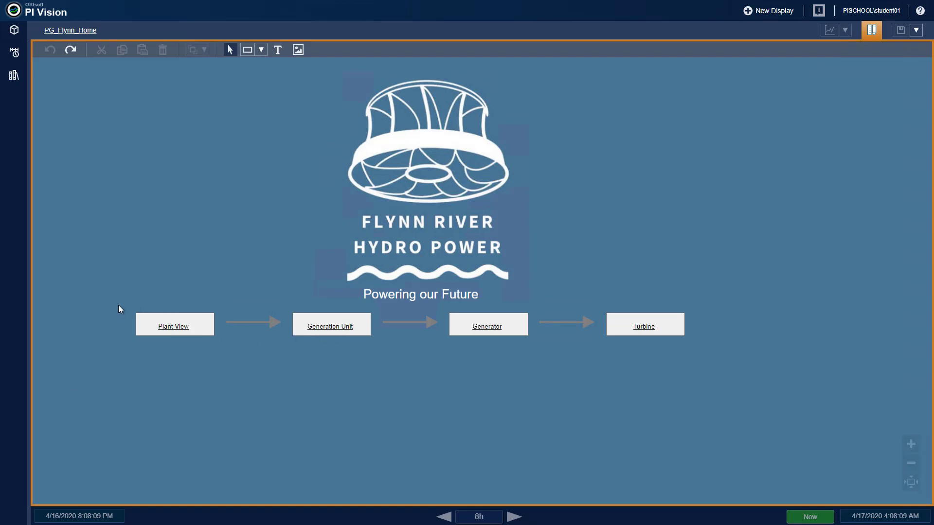
# Align the navigation boxes and arrows along their middles, save, and exit editing
pyautogui.moveTo(118, 305); pyautogui.dragTo(726, 350)
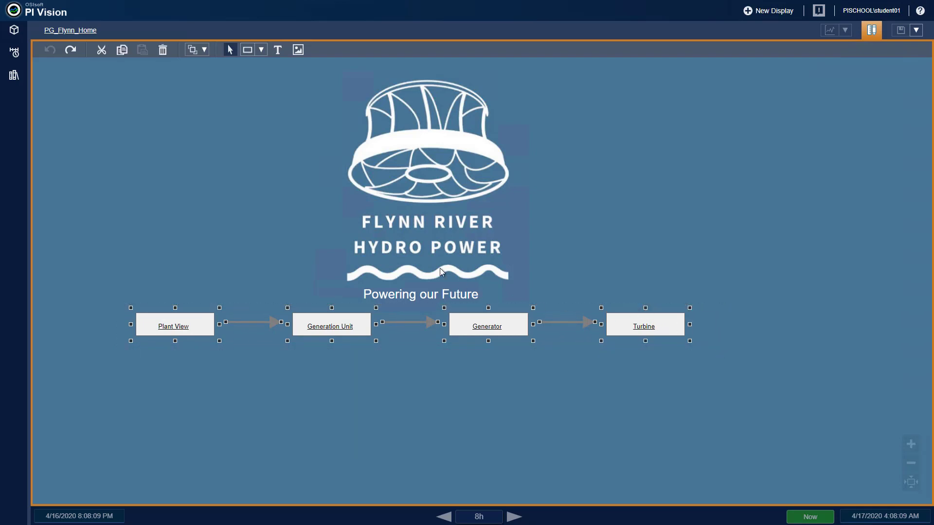
pyautogui.click(205, 51)
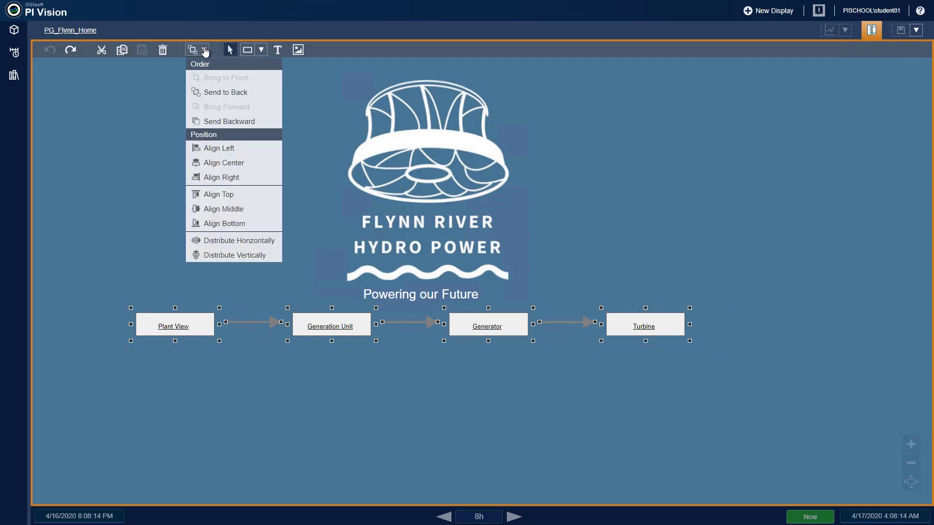
pyautogui.click(219, 210)
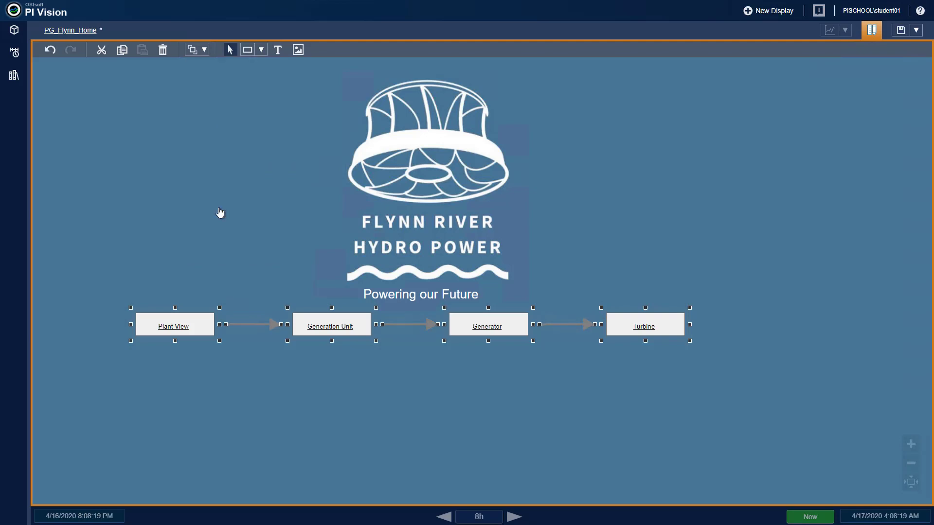
pyautogui.click(809, 72)
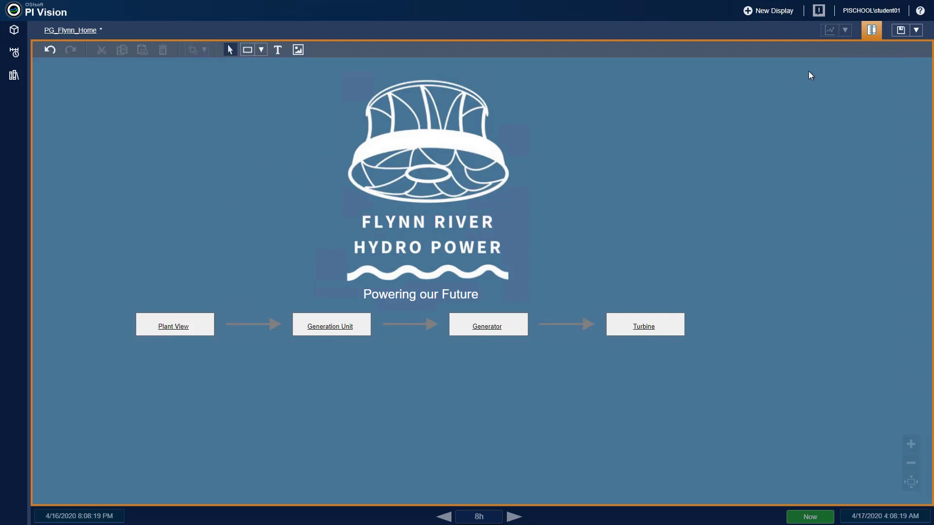
pyautogui.click(899, 31)
pyautogui.click(871, 35)
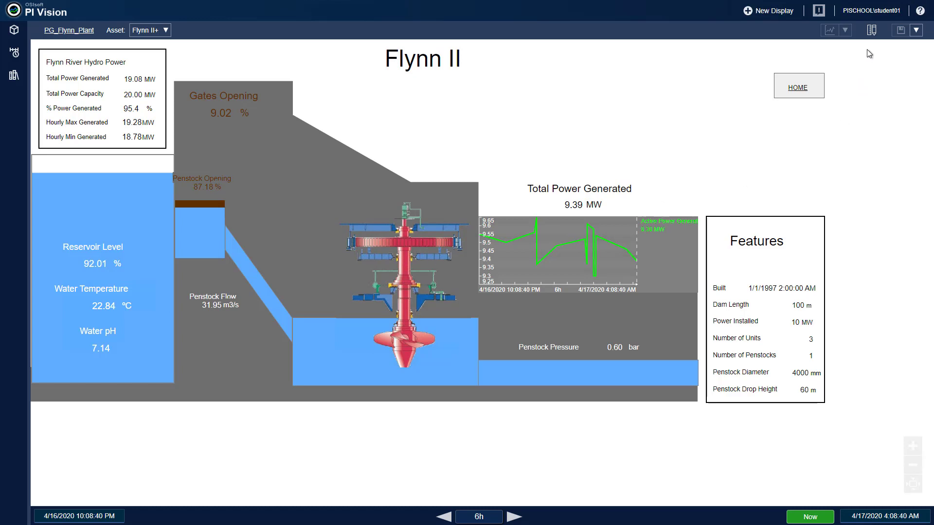
# Place Flynn II's Generating Capacity (10 MW) as a value near Penstock Pressure
pyautogui.click(871, 30)
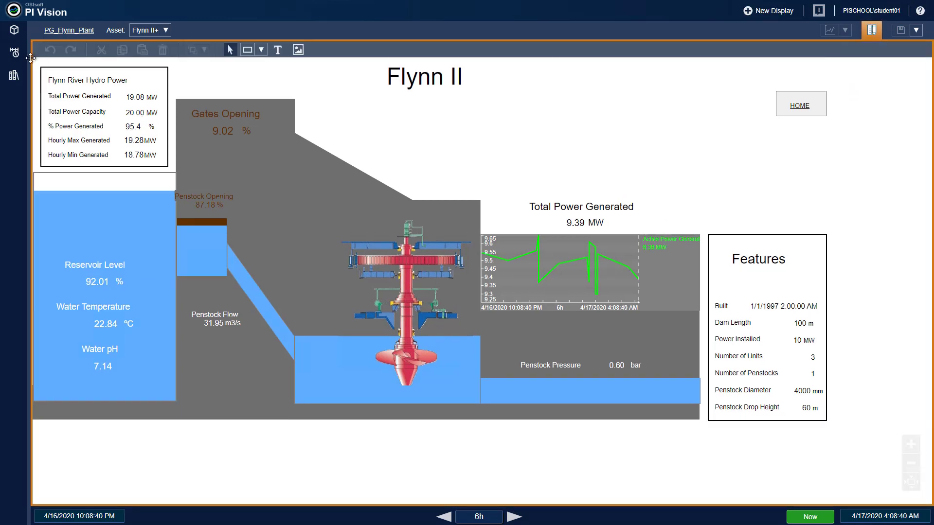
pyautogui.click(16, 32)
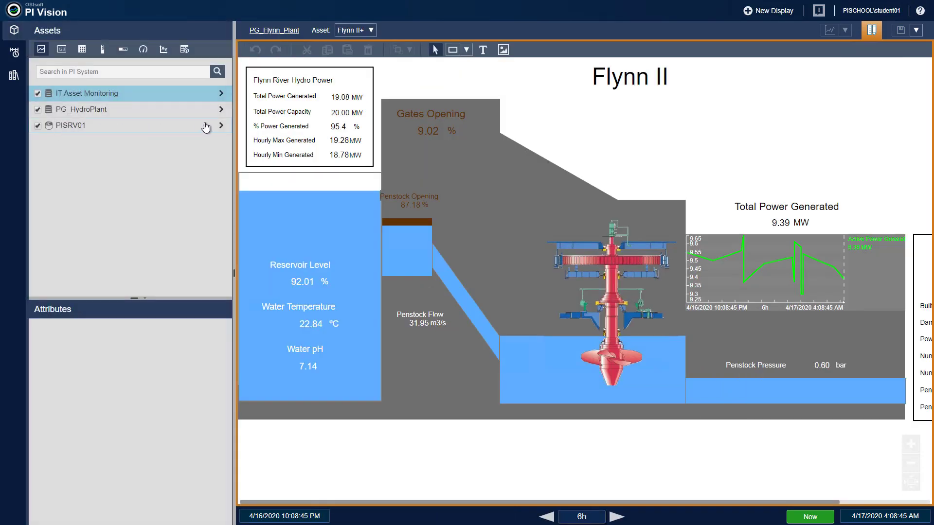
pyautogui.click(221, 109)
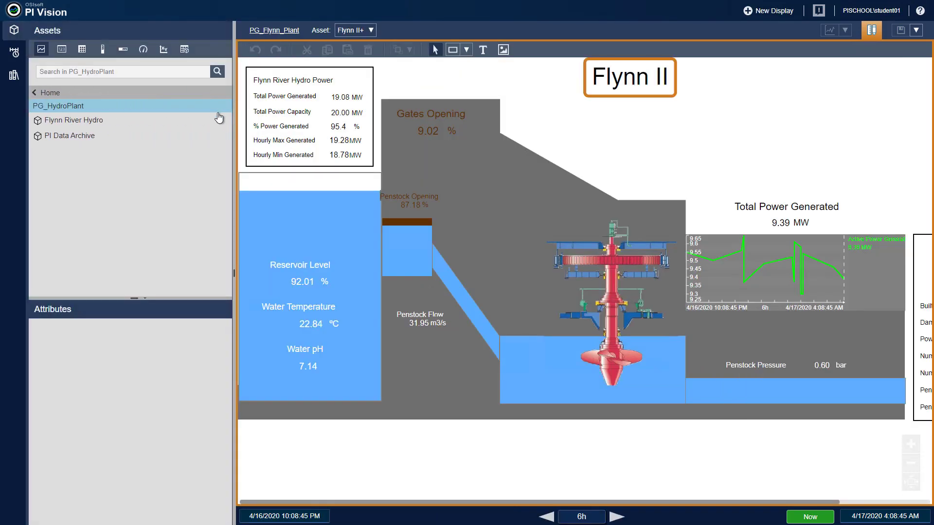
pyautogui.click(222, 121)
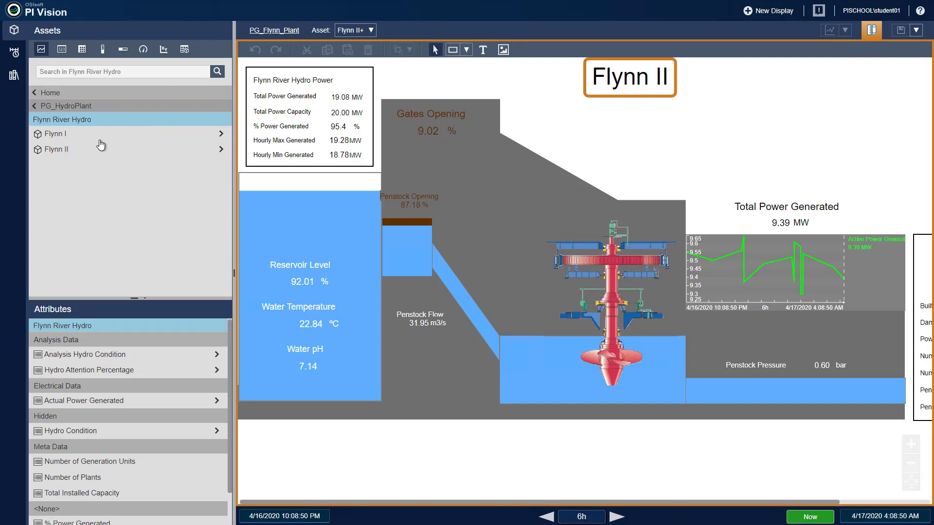
pyautogui.click(59, 151)
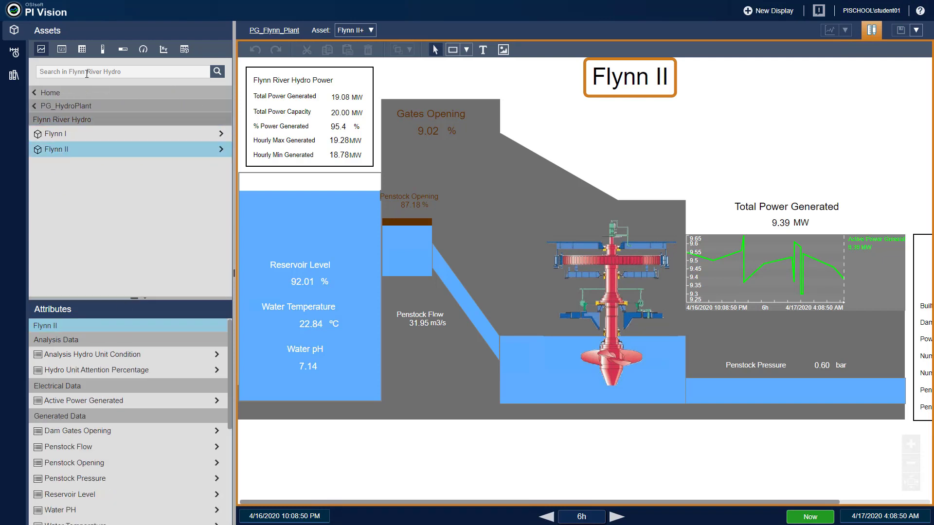
pyautogui.click(62, 50)
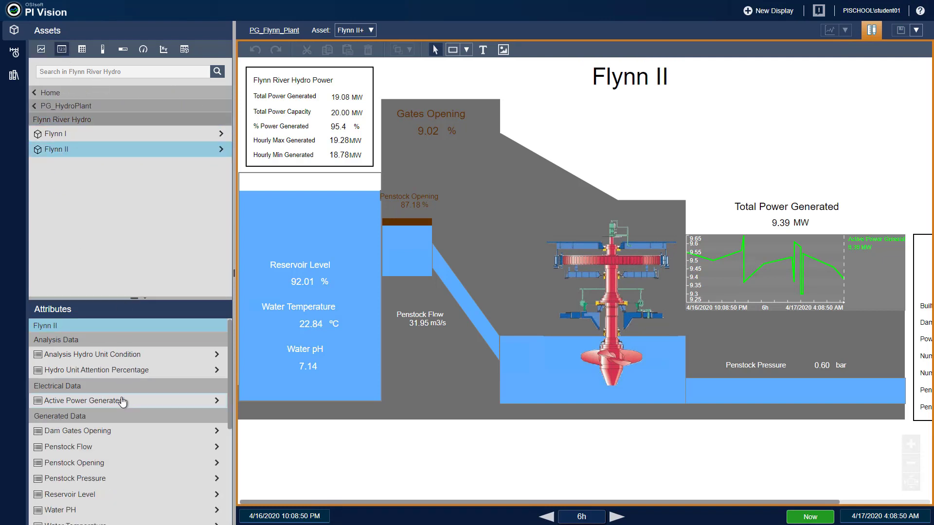
pyautogui.scroll(-4, 113, 462)
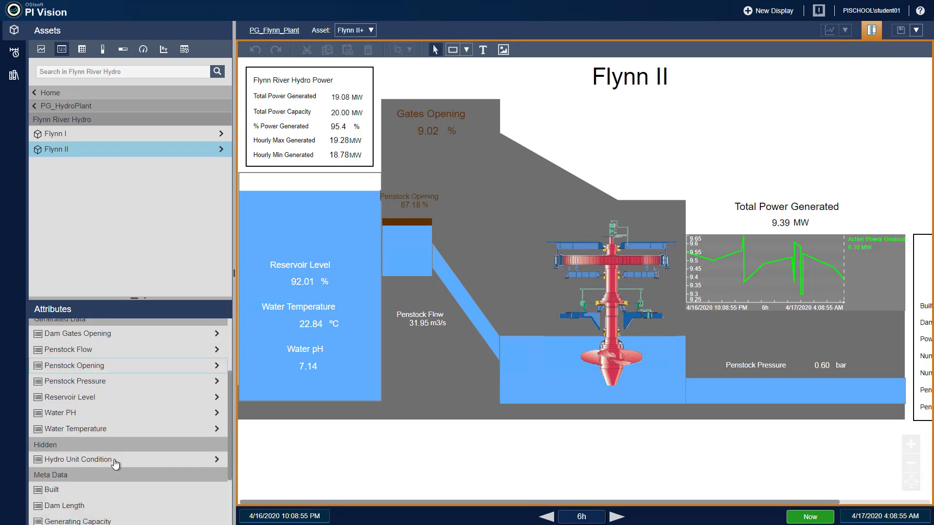
pyautogui.moveTo(132, 440); pyautogui.dragTo(705, 316)
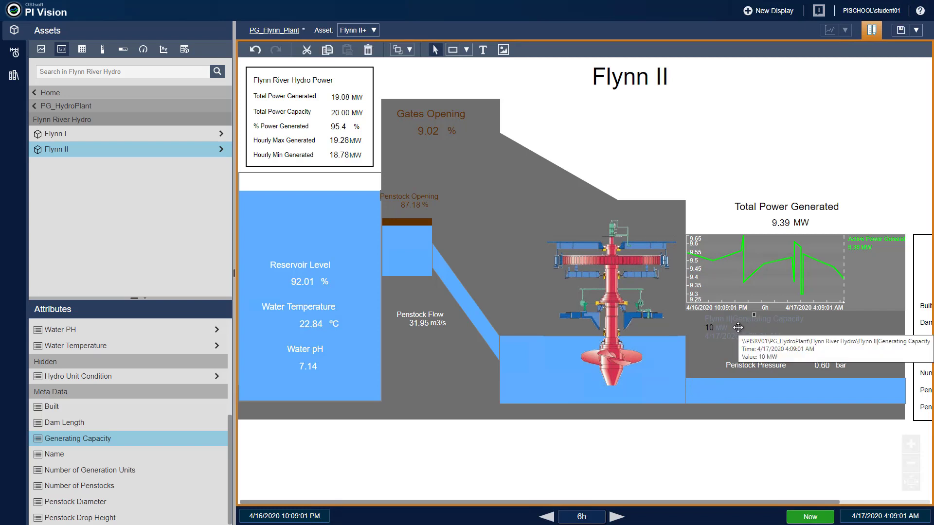
# Hide the new value's timestamp while keeping its label visible
pyautogui.rightClick(739, 327)
pyautogui.click(754, 334)
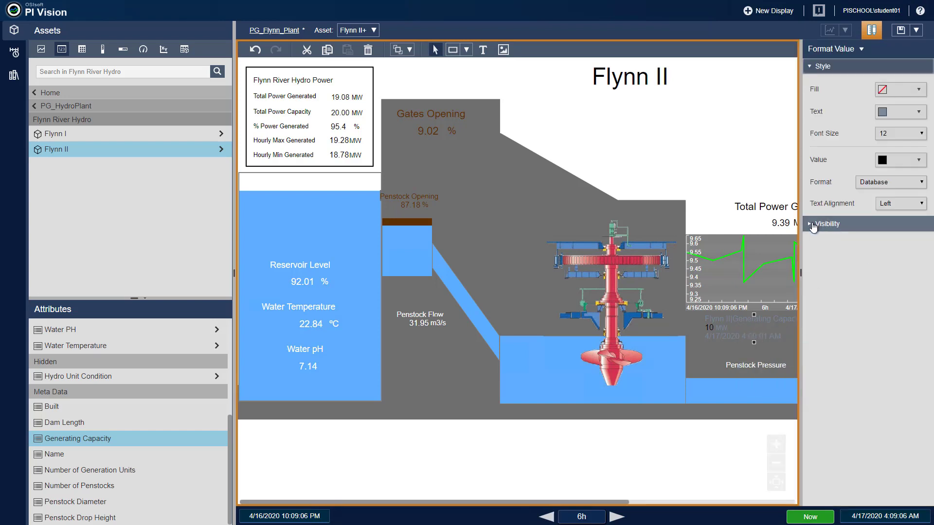
pyautogui.click(813, 225)
pyautogui.click(814, 244)
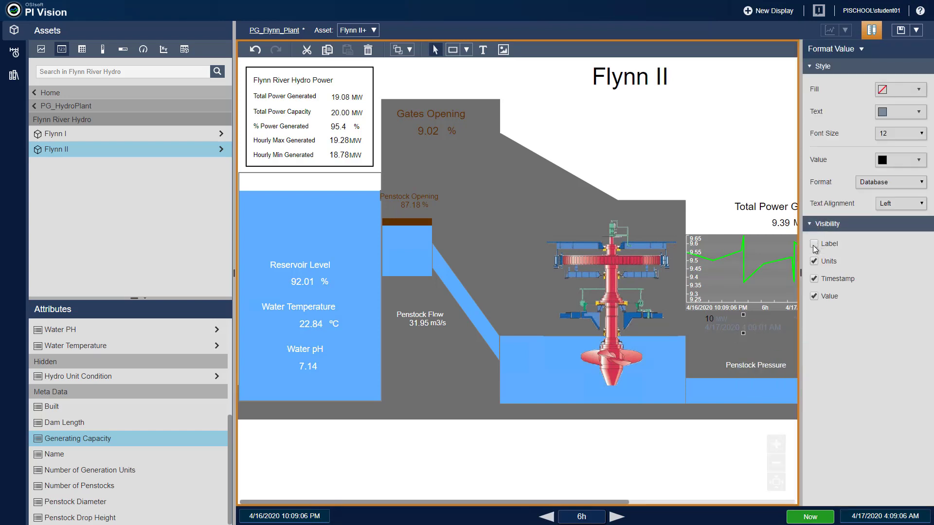
pyautogui.click(814, 246)
pyautogui.click(814, 294)
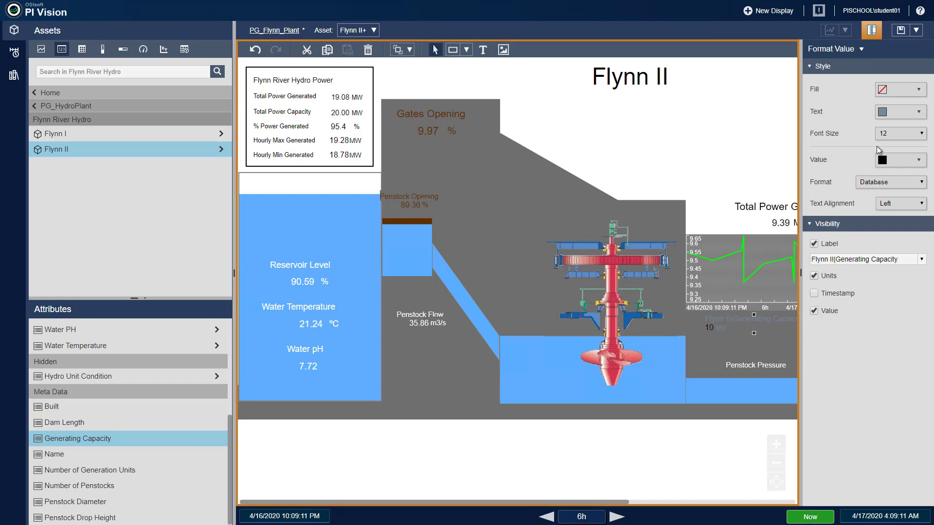
# Make the label text black and shorten it to 'Generating Capacity'
pyautogui.click(895, 120)
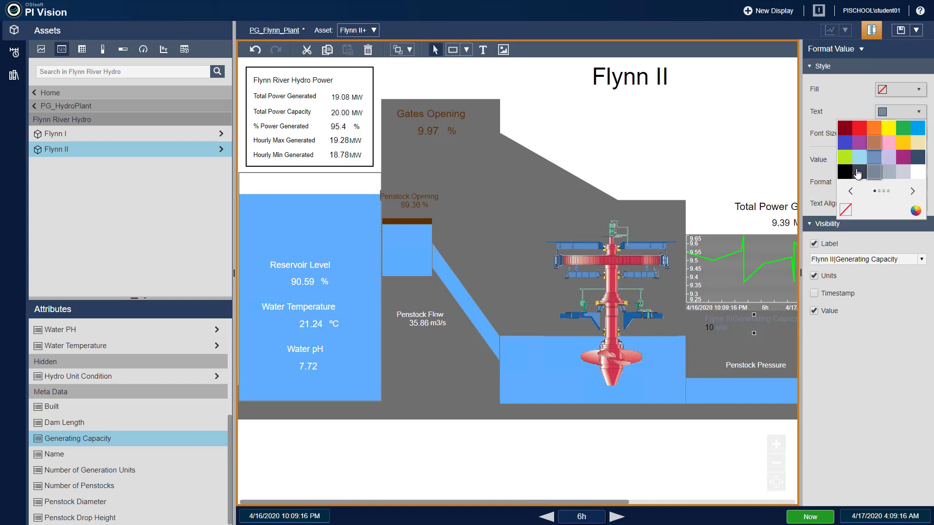
pyautogui.click(846, 173)
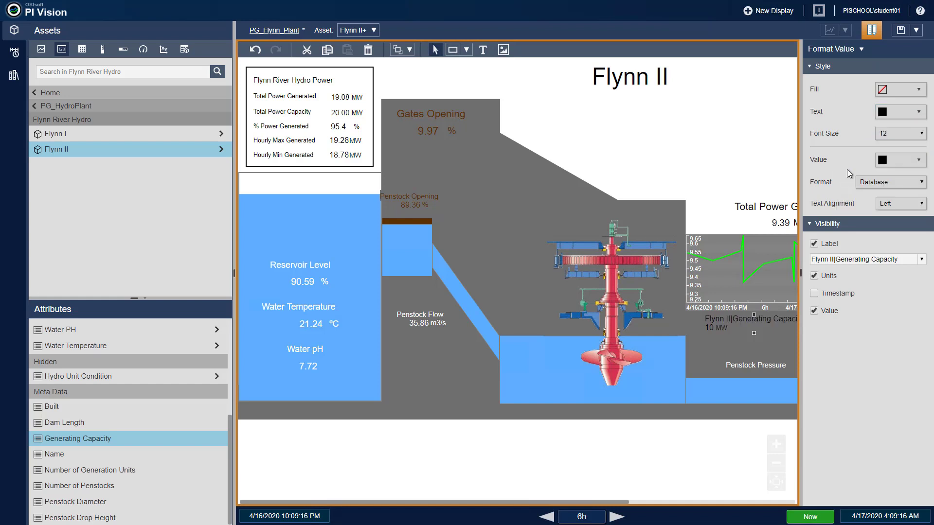
pyautogui.click(922, 260)
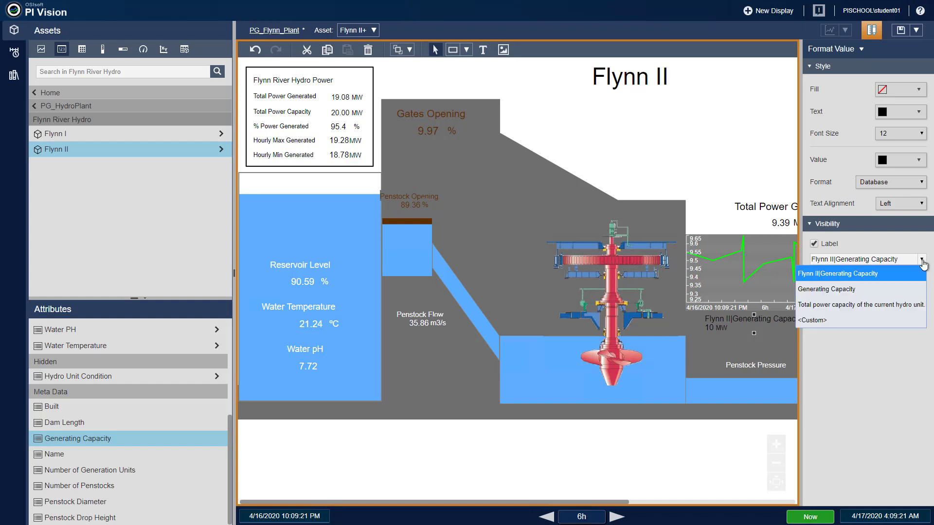
pyautogui.click(839, 289)
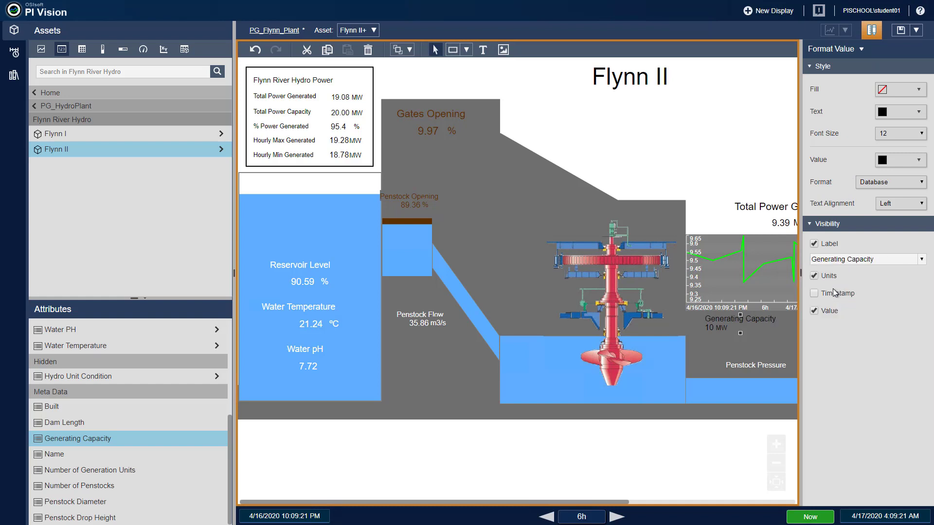
pyautogui.click(715, 173)
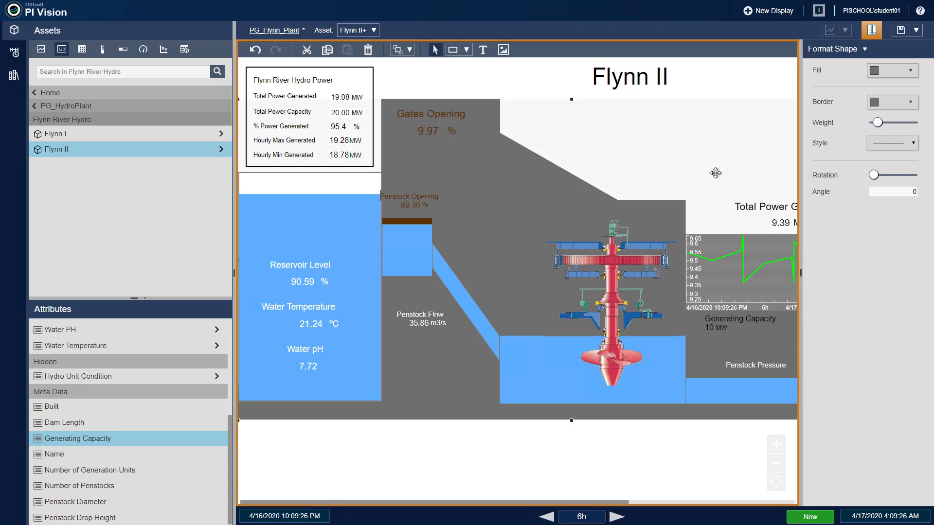
# Give the Flynn River Hydro Power table a blue border
pyautogui.click(631, 455)
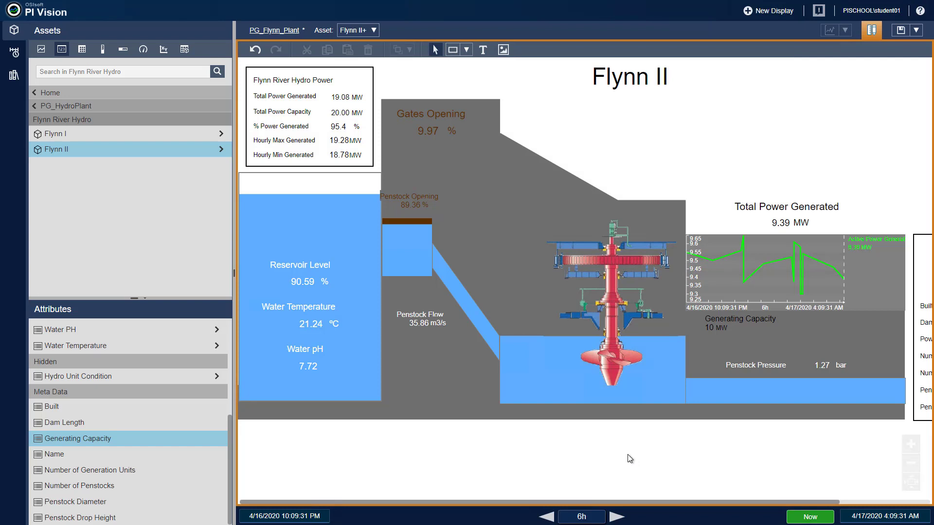
pyautogui.rightClick(374, 68)
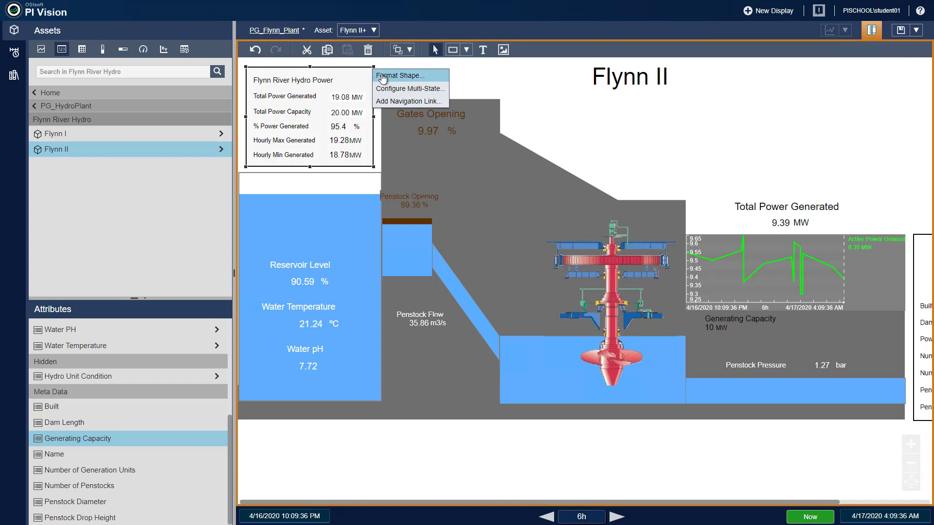
pyautogui.click(383, 76)
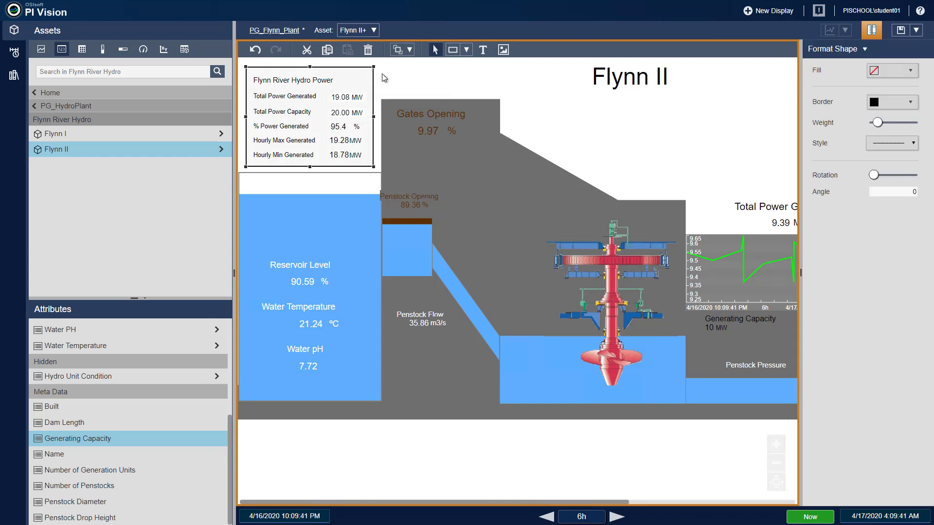
pyautogui.click(909, 103)
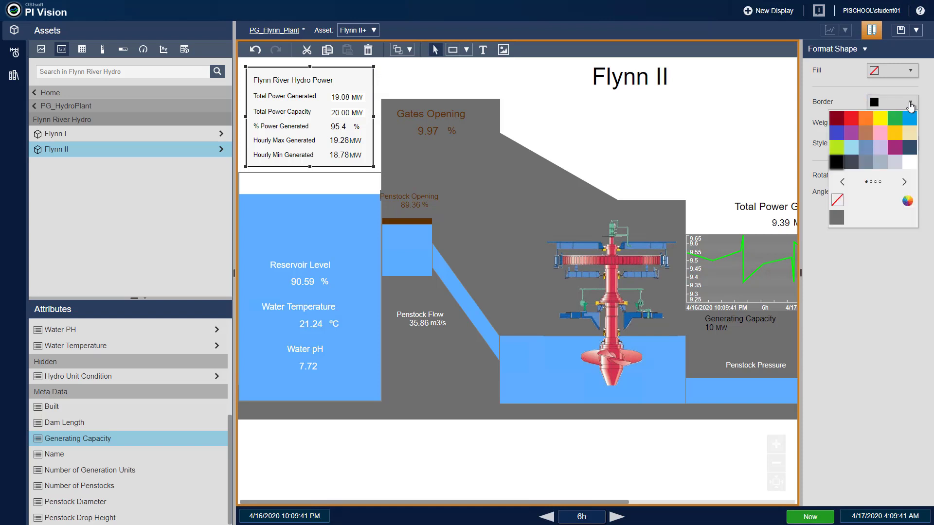
pyautogui.click(839, 121)
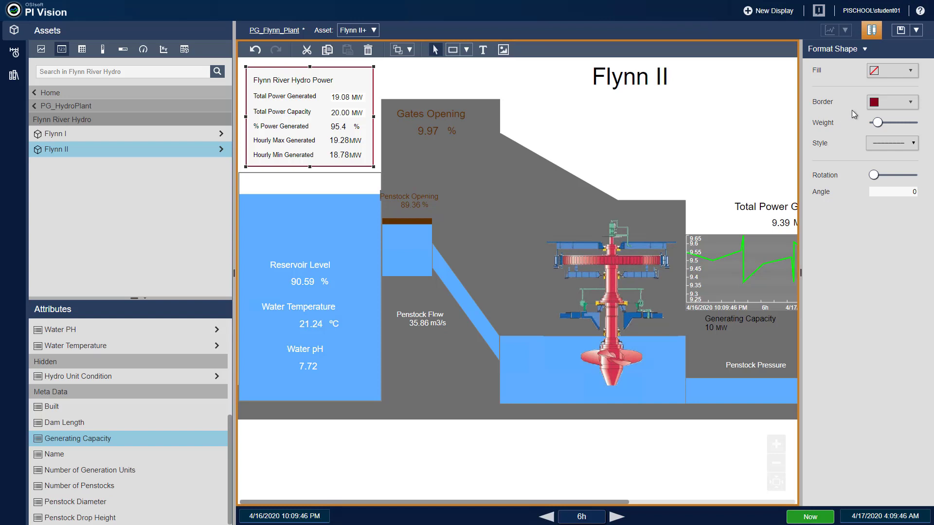
pyautogui.click(907, 103)
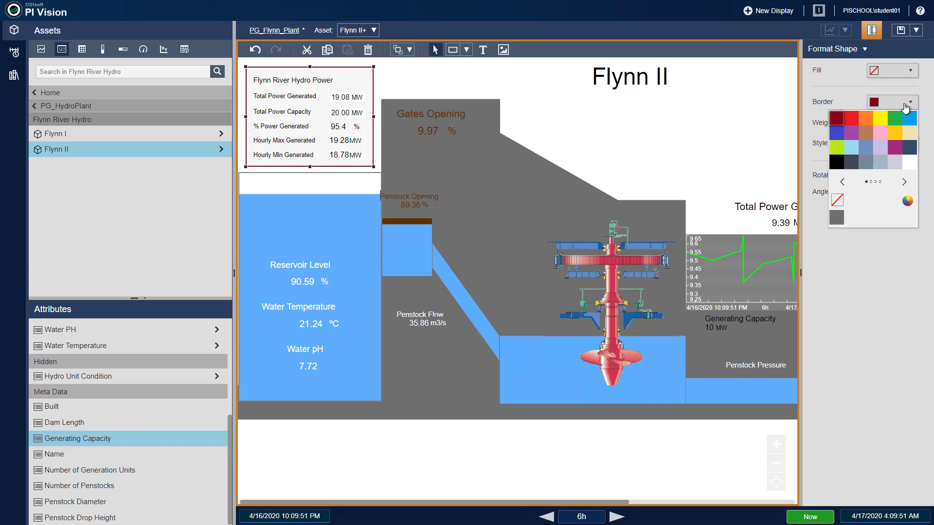
pyautogui.click(841, 140)
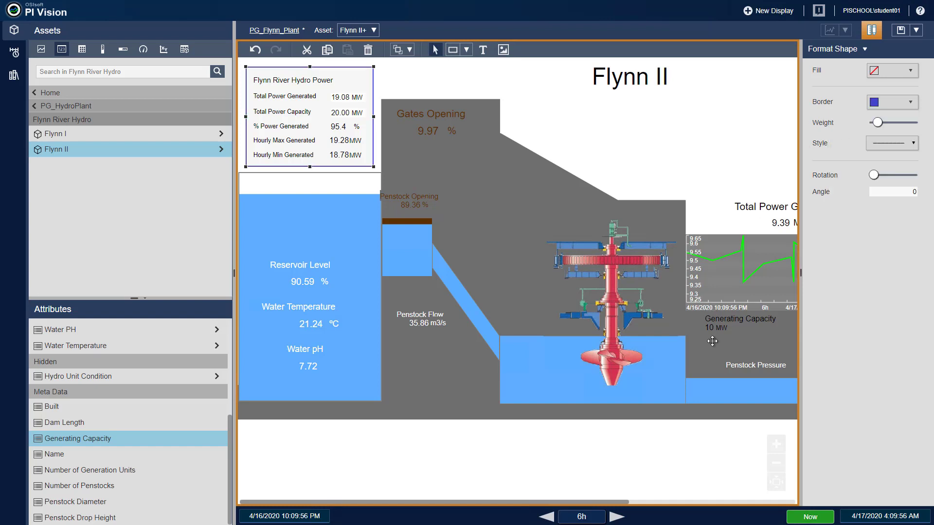
pyautogui.click(665, 460)
# Give the Features box a brown border
pyautogui.moveTo(645, 503); pyautogui.dragTo(793, 491)
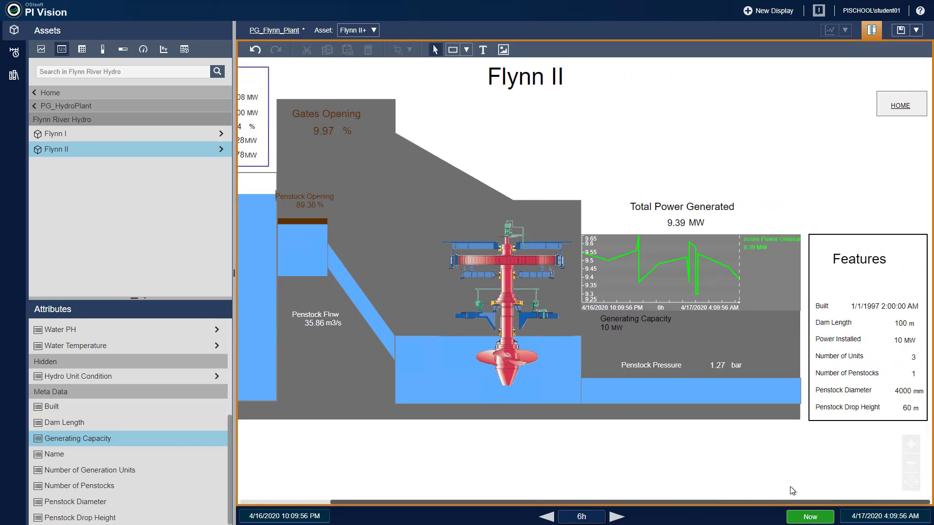
pyautogui.click(810, 249)
pyautogui.rightClick(810, 249)
pyautogui.click(828, 255)
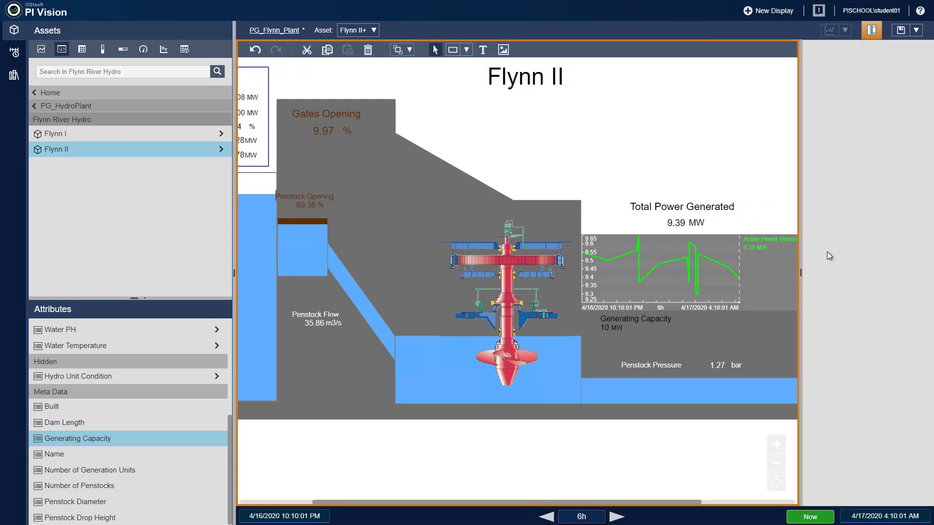
pyautogui.click(897, 103)
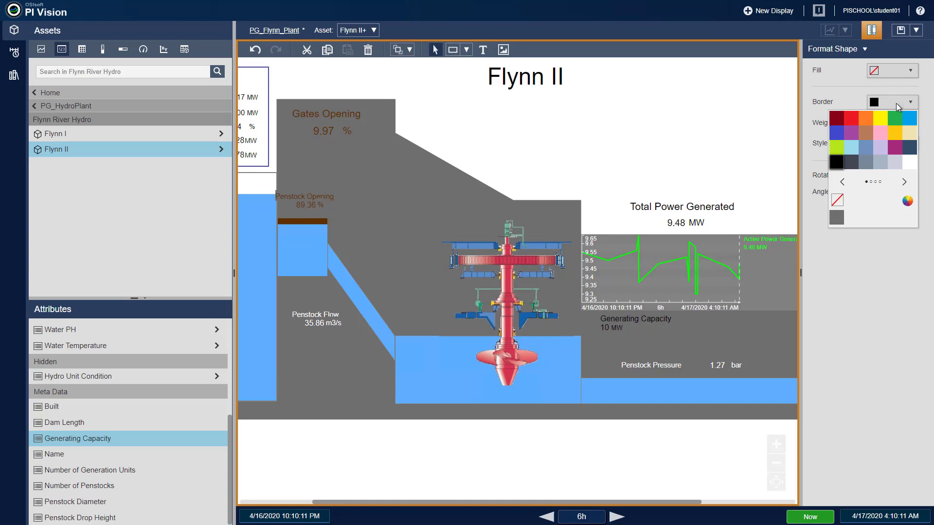
pyautogui.click(865, 131)
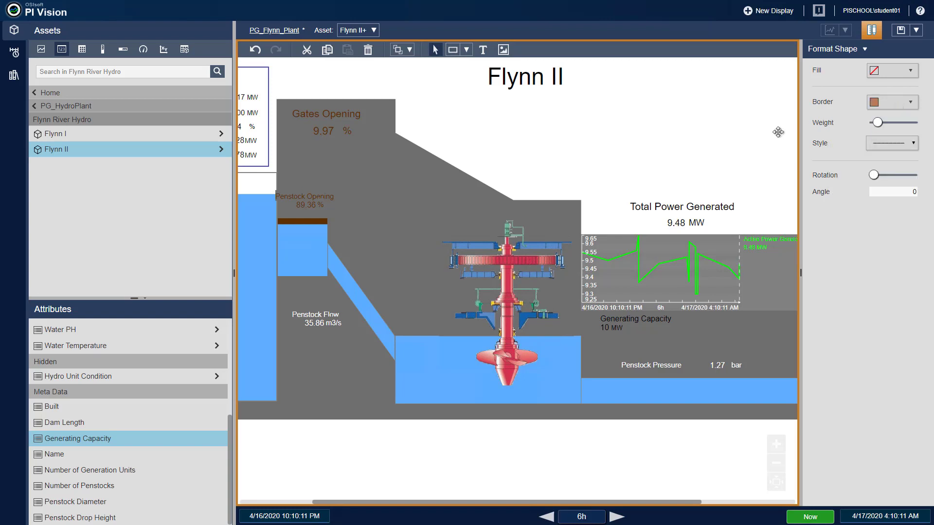
pyautogui.click(736, 77)
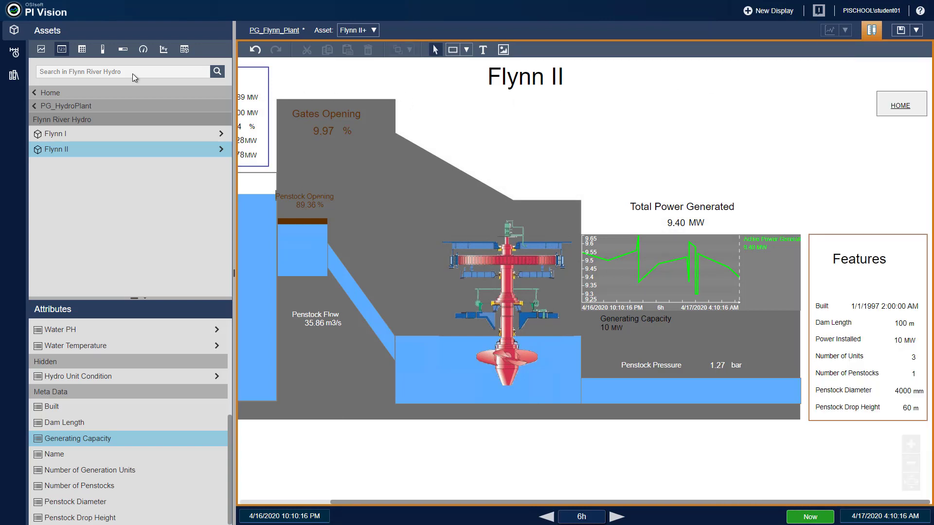
# Hide the Assets pane, nudge the Penstock Opening and Flow labels right, and save PG_Flynn_Plant
pyautogui.click(13, 29)
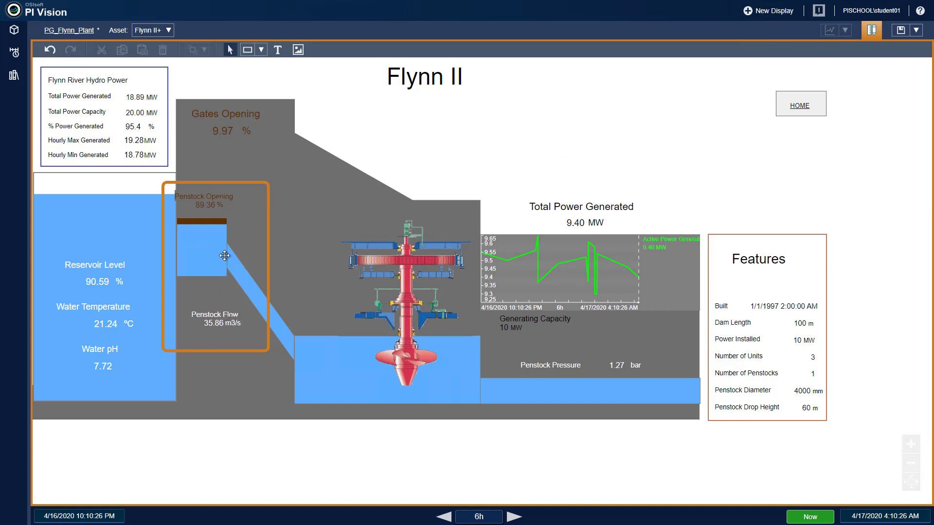
pyautogui.click(197, 194)
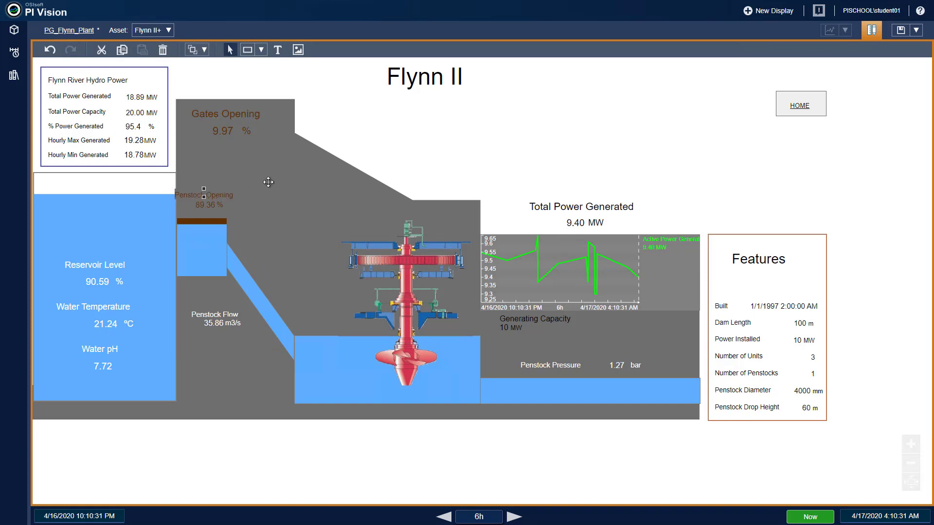
pyautogui.press('Right')
pyautogui.press('Right')
pyautogui.press('Right')
pyautogui.press('Right')
pyautogui.press('Right')
pyautogui.press('Right')
pyautogui.press('Right')
pyautogui.press('Right')
pyautogui.press('Right')
pyautogui.press('Right')
pyautogui.press('Right')
pyautogui.press('Right')
pyautogui.press('Right')
pyautogui.press('Right')
pyautogui.press('Up')
pyautogui.press('Up')
pyautogui.press('Up')
pyautogui.press('Up')
pyautogui.press('Up')
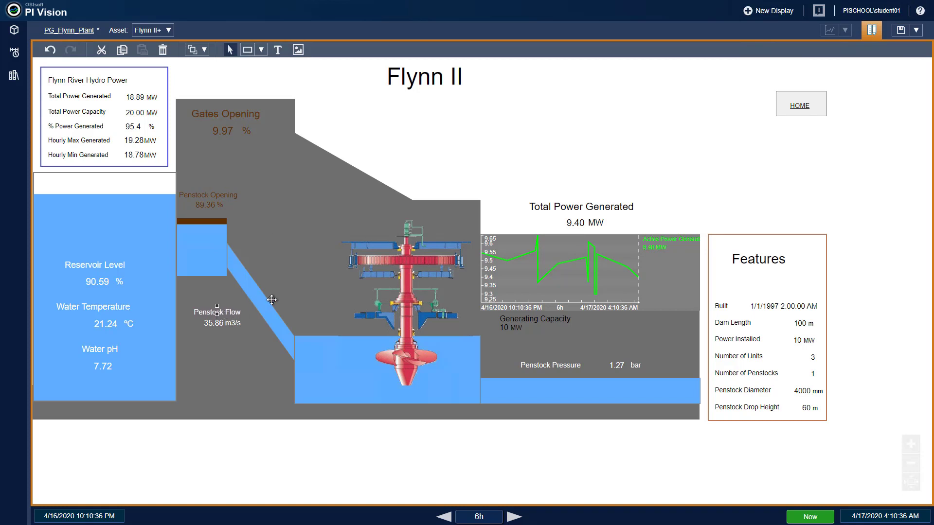
pyautogui.press('Right')
pyautogui.press('Right')
pyautogui.press('Right')
pyautogui.press('Right')
pyautogui.press('Right')
pyautogui.press('Right')
pyautogui.press('Right')
pyautogui.press('Right')
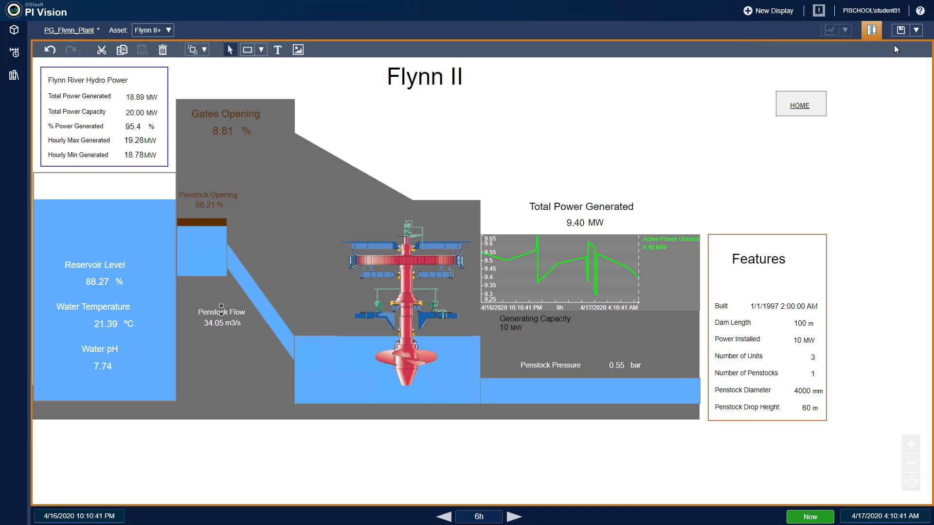
pyautogui.click(897, 32)
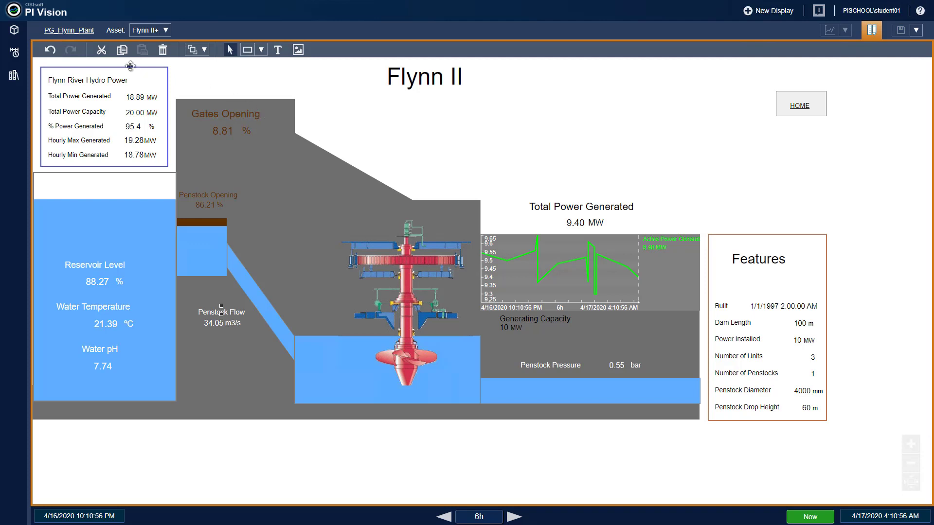
# Open the PG_Flynn_GenerationUnit display from the library in edit mode
pyautogui.click(39, 15)
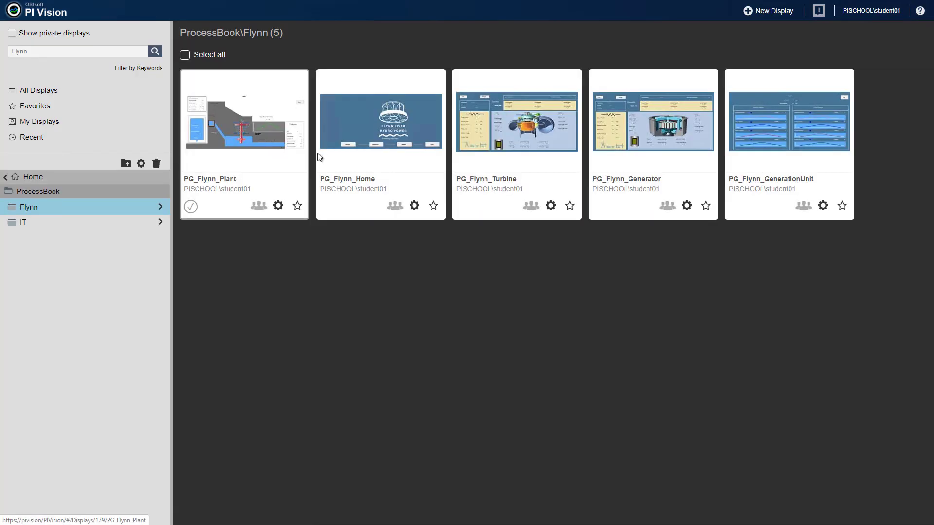
pyautogui.click(777, 129)
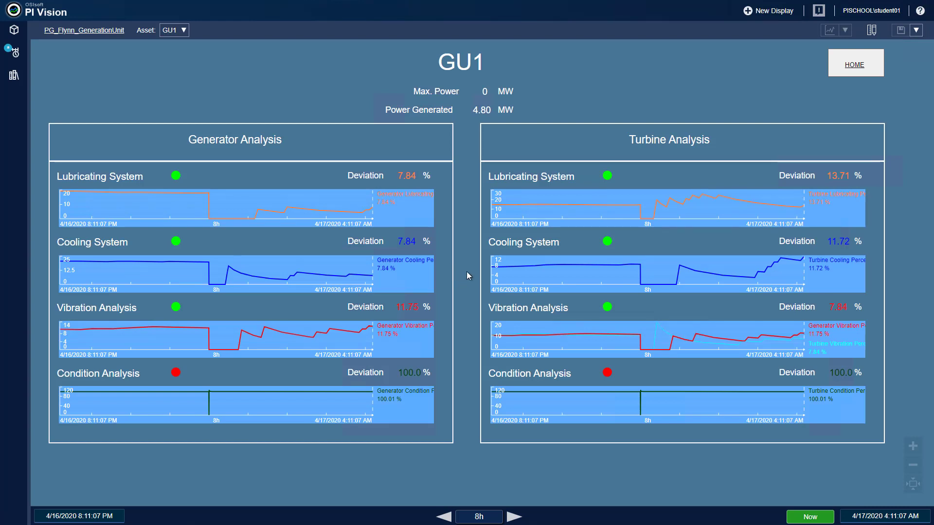
pyautogui.click(871, 31)
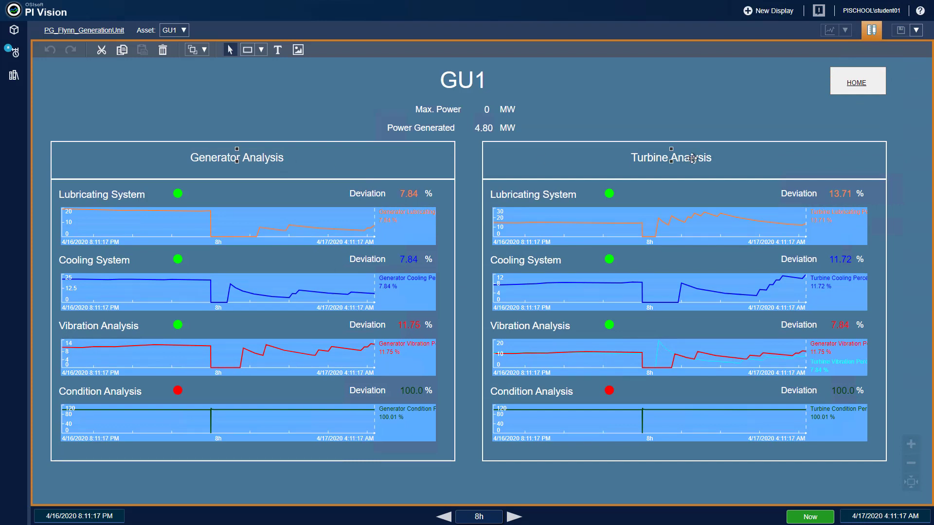
# Set the Generator Analysis and Turbine Analysis titles to font size 24
pyautogui.rightClick(691, 159)
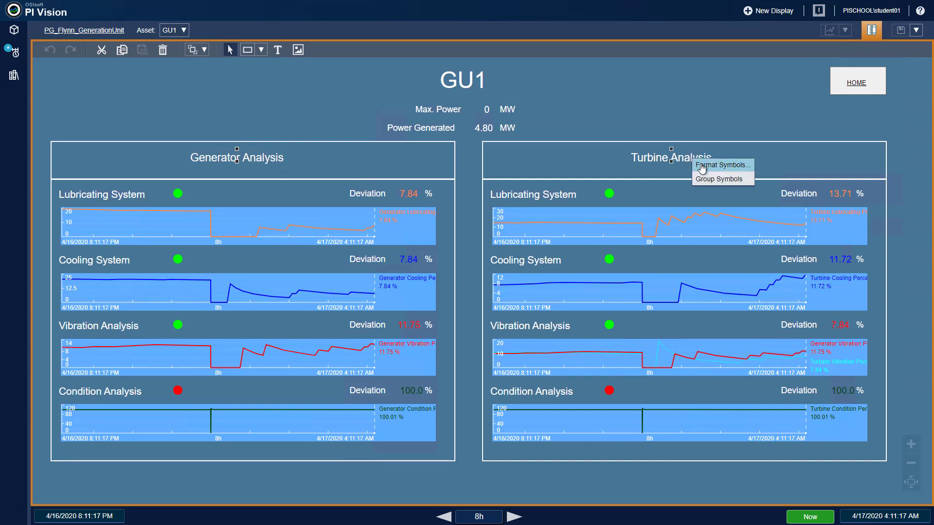
pyautogui.click(701, 166)
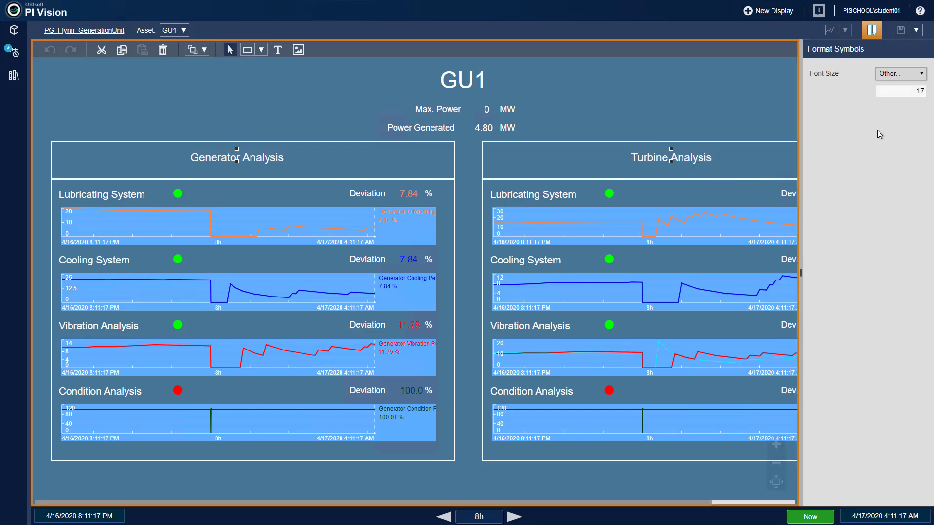
pyautogui.click(915, 91)
pyautogui.write('24')
pyautogui.press('Return')
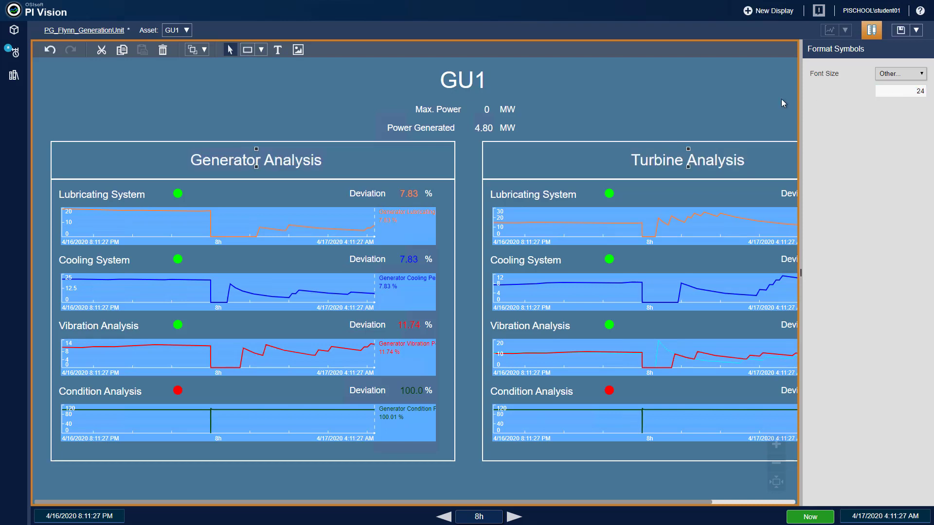
pyautogui.click(597, 100)
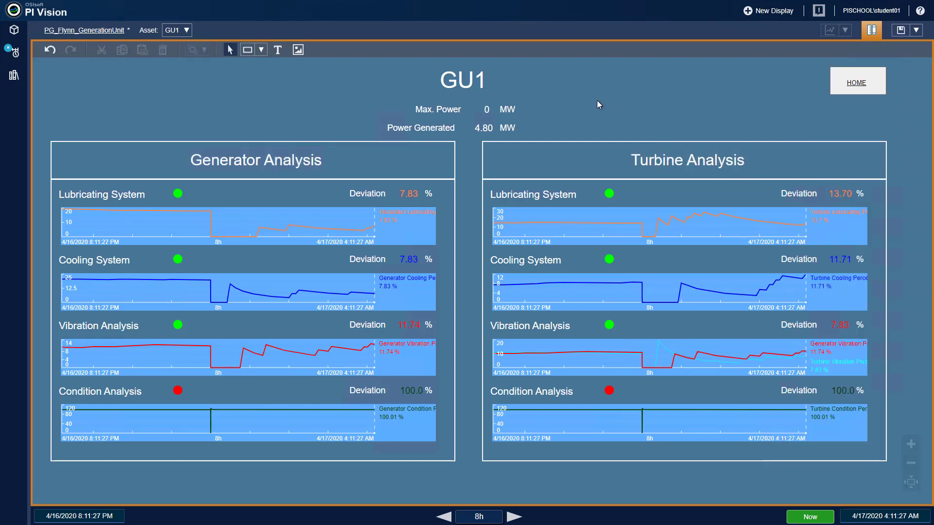
# Drag GU1's Generation Unit Number of Attention Systems (2) from Flynn I onto the display
pyautogui.click(15, 30)
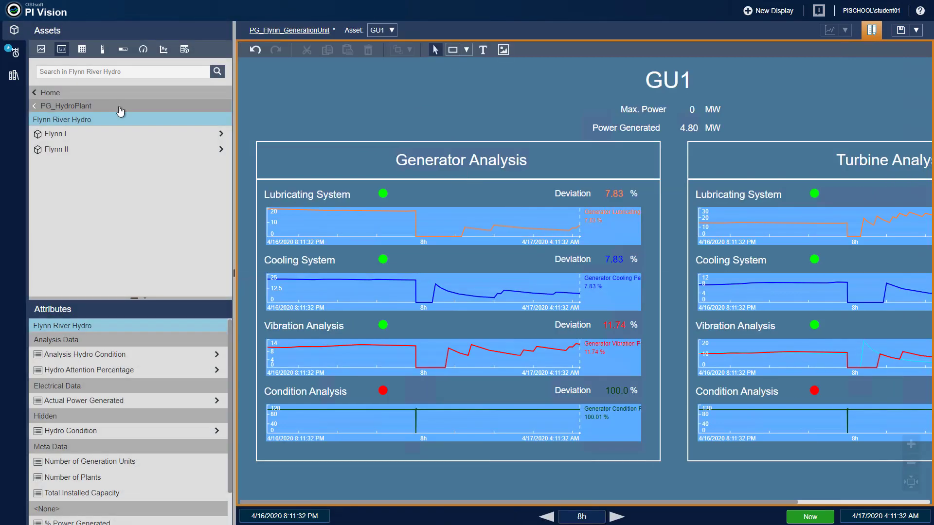
pyautogui.click(221, 136)
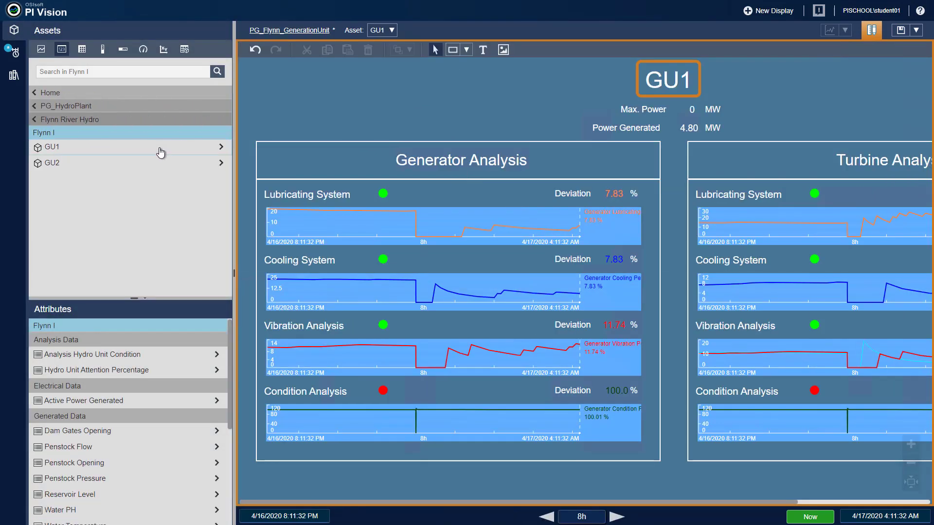
pyautogui.click(161, 153)
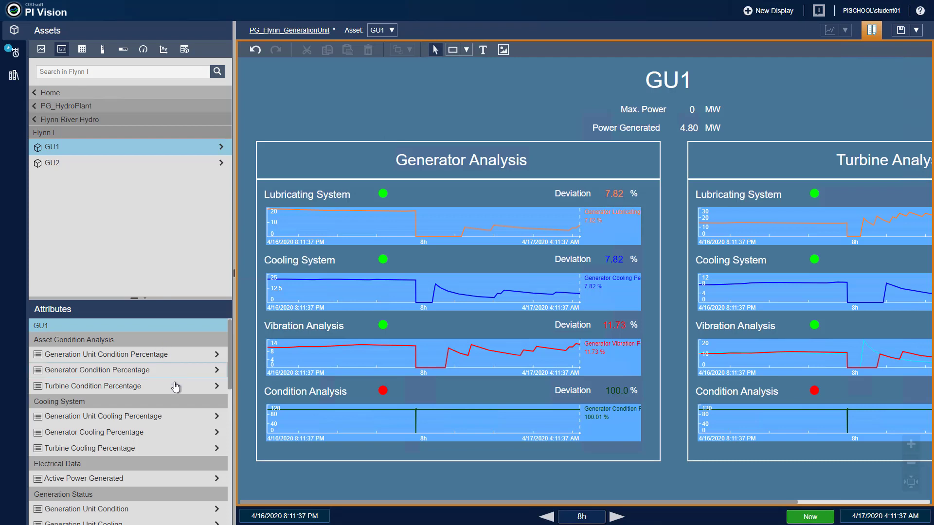
pyautogui.scroll(-10, 176, 409)
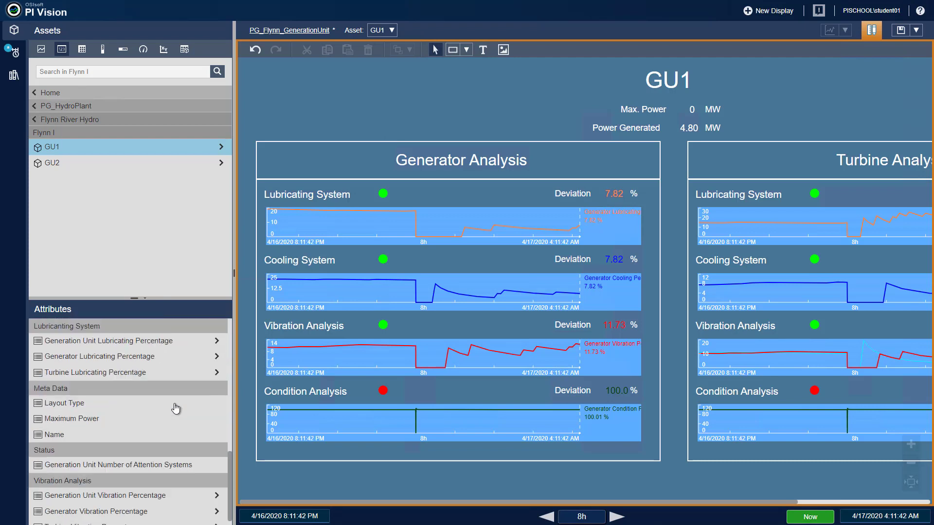
pyautogui.moveTo(124, 465); pyautogui.dragTo(481, 96)
# Hide the attention-systems value's timestamp, make its text black, move it left, and save
pyautogui.rightClick(521, 102)
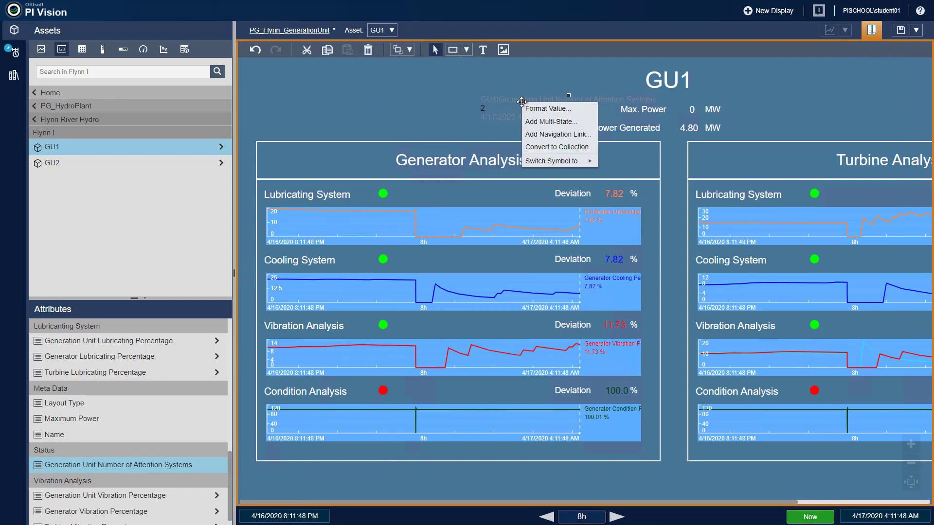
pyautogui.click(534, 108)
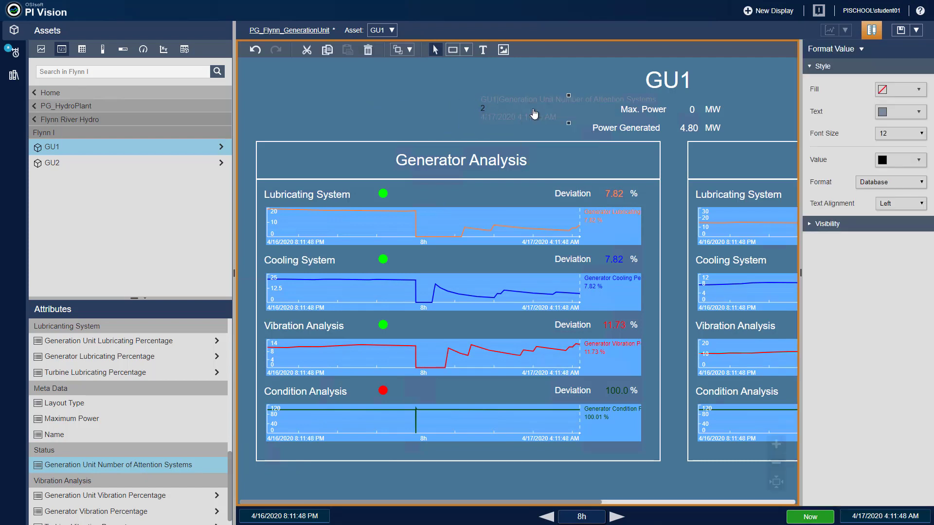
pyautogui.click(829, 224)
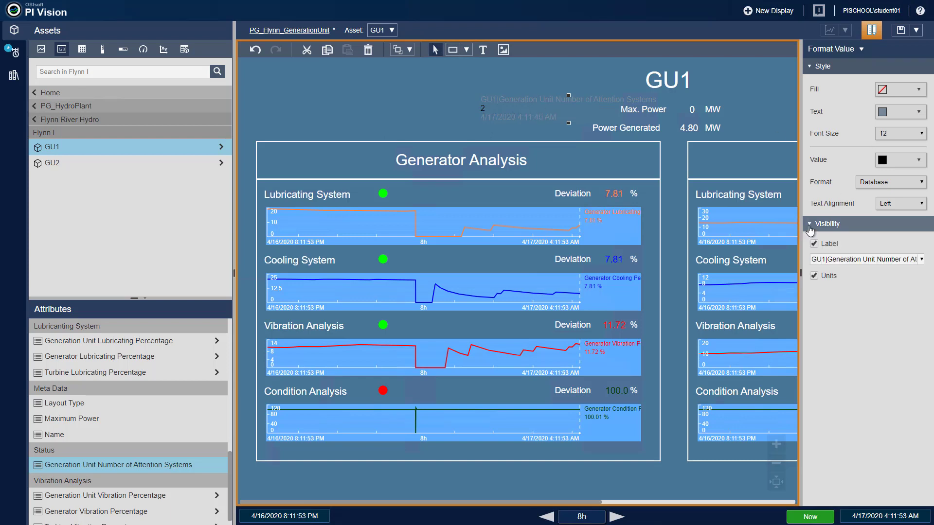
pyautogui.click(814, 294)
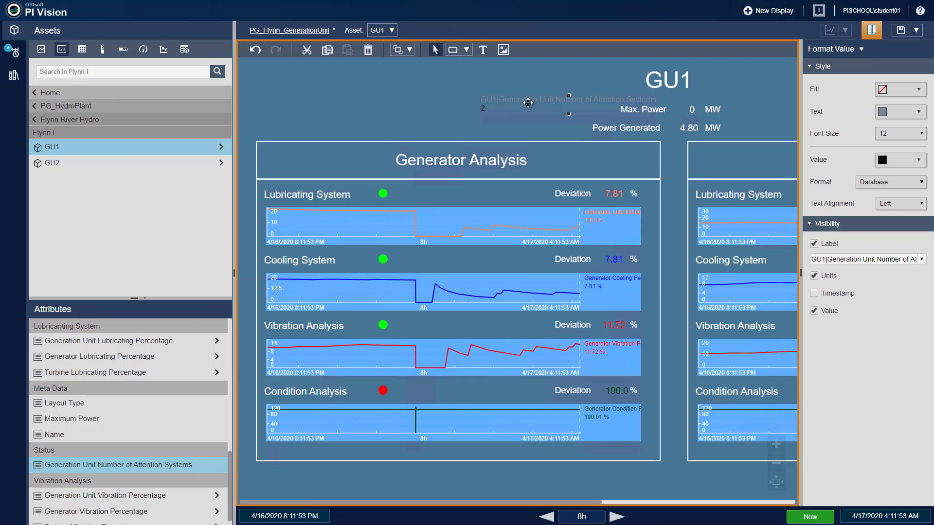
pyautogui.click(907, 112)
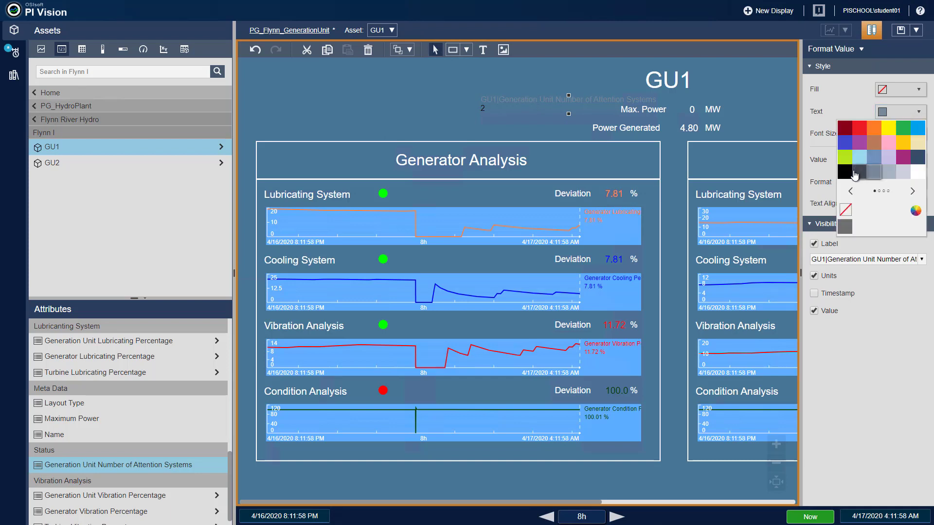
pyautogui.click(846, 171)
pyautogui.moveTo(482, 113); pyautogui.dragTo(391, 135)
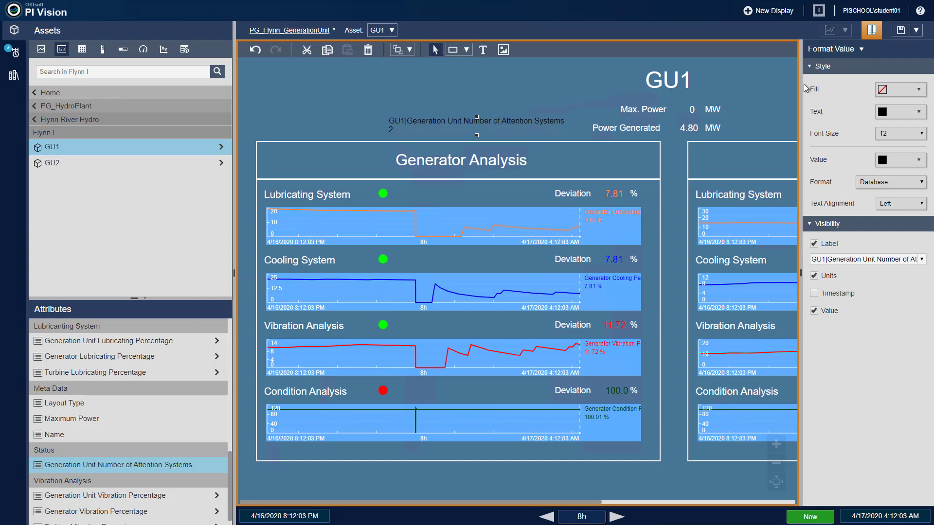
pyautogui.click(900, 30)
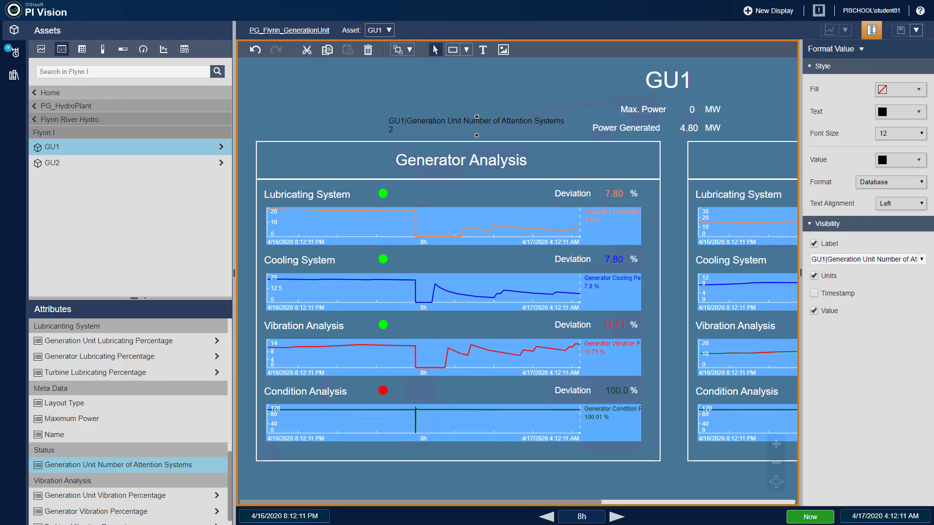
# Open the PG_Flynn_Generator display from the library in edit mode
pyautogui.click(52, 14)
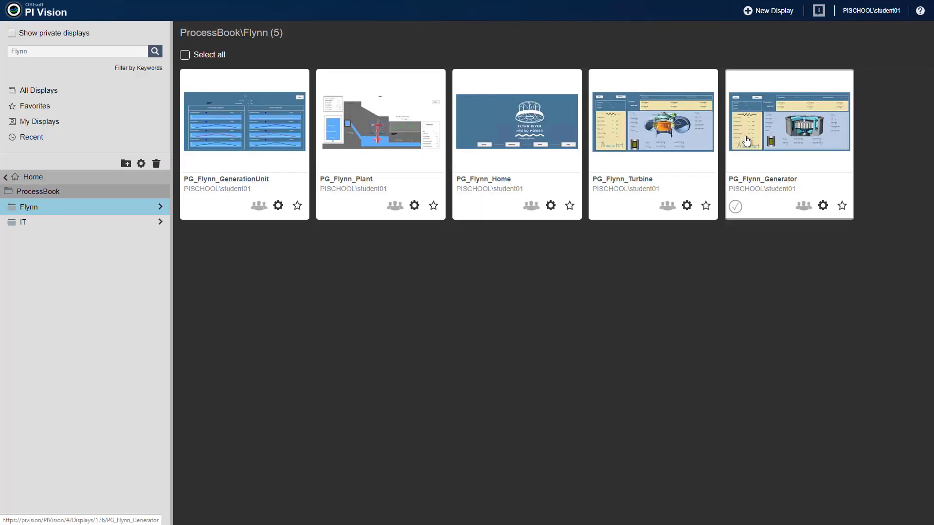
pyautogui.click(746, 140)
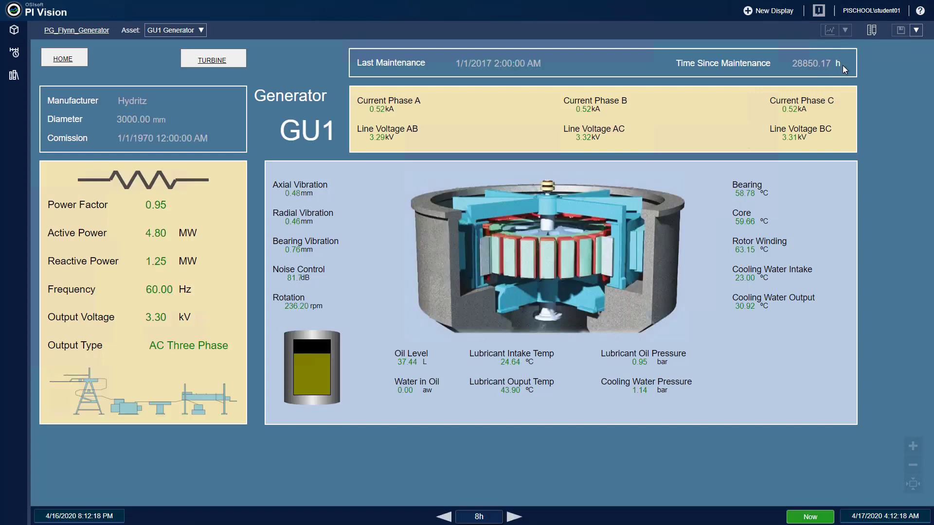
pyautogui.click(872, 31)
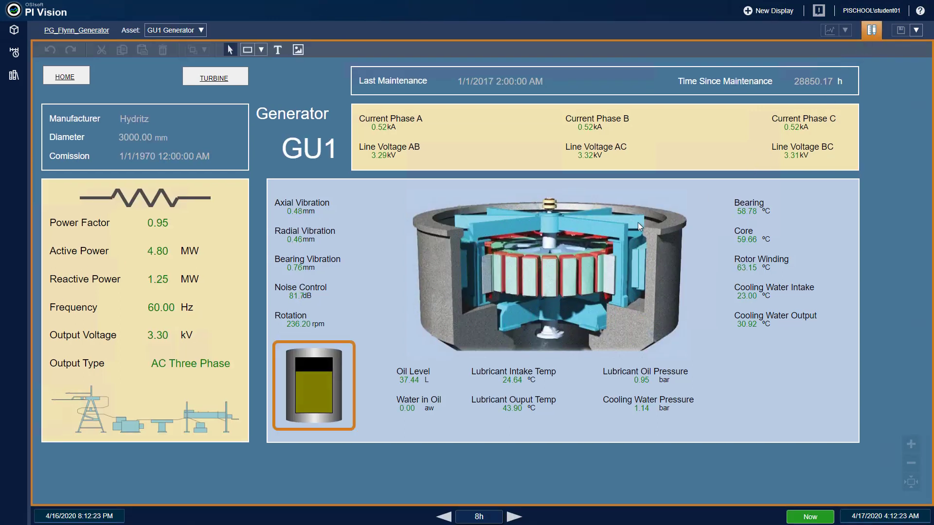
# Turn on the scale for the oil-level cylinder gauge
pyautogui.rightClick(314, 381)
pyautogui.click(326, 388)
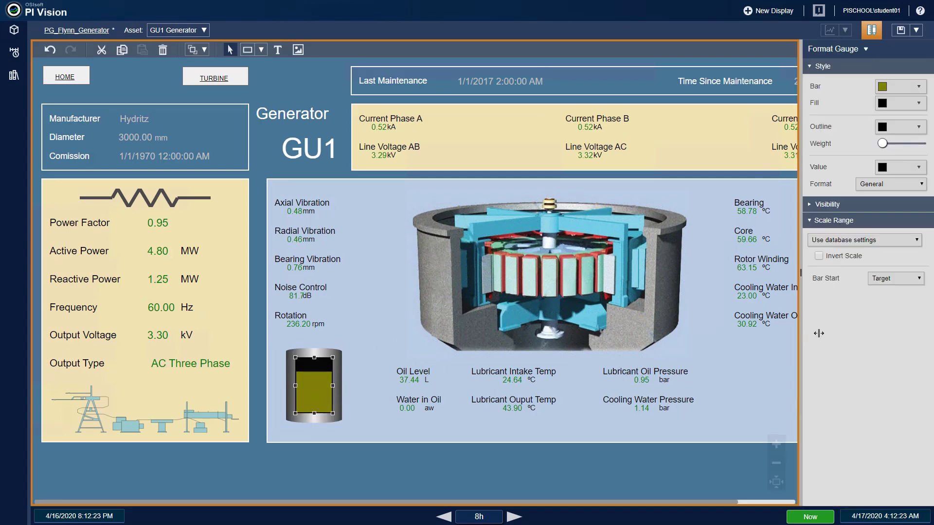
pyautogui.click(814, 205)
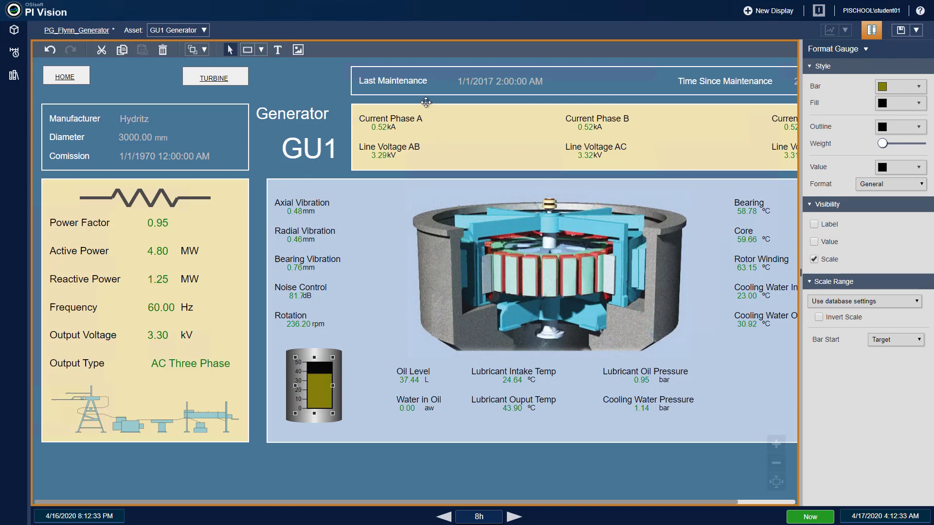
# Make the Last Maintenance label text brown on the Generator display
pyautogui.rightClick(413, 80)
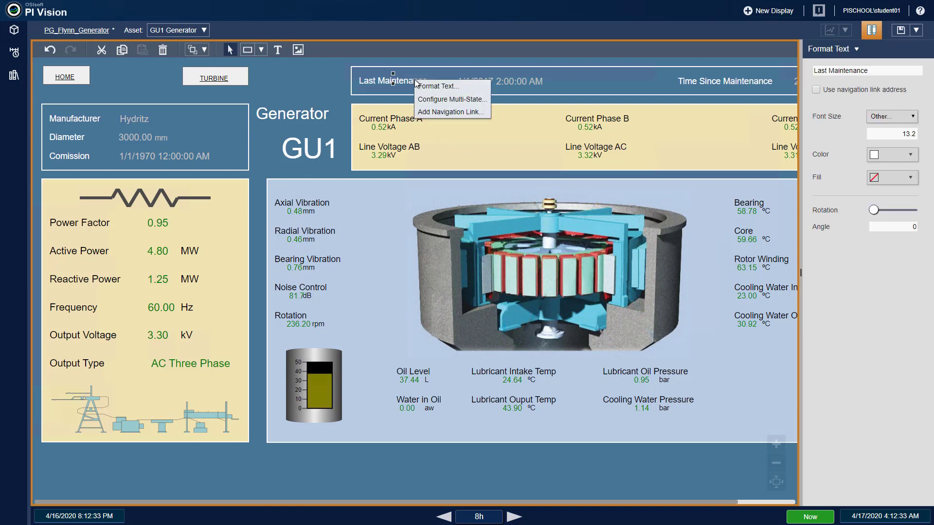
pyautogui.click(439, 87)
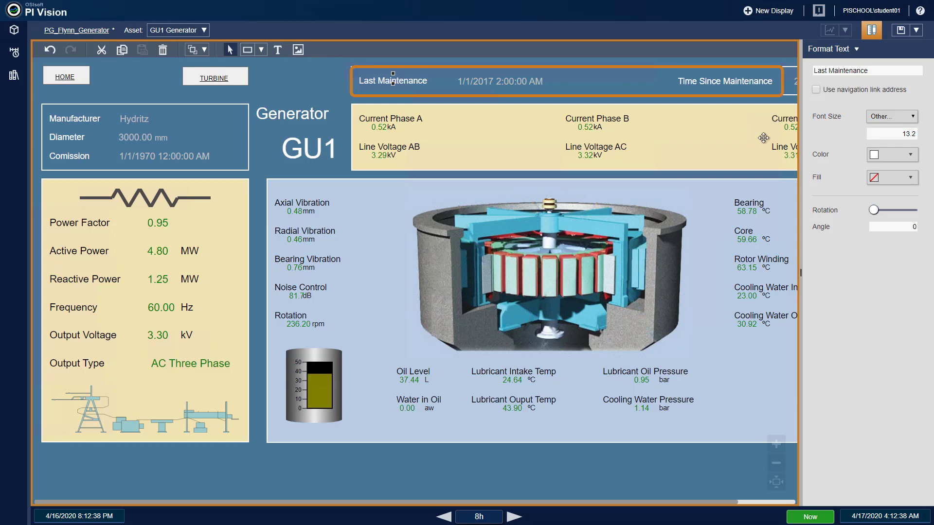
pyautogui.click(884, 156)
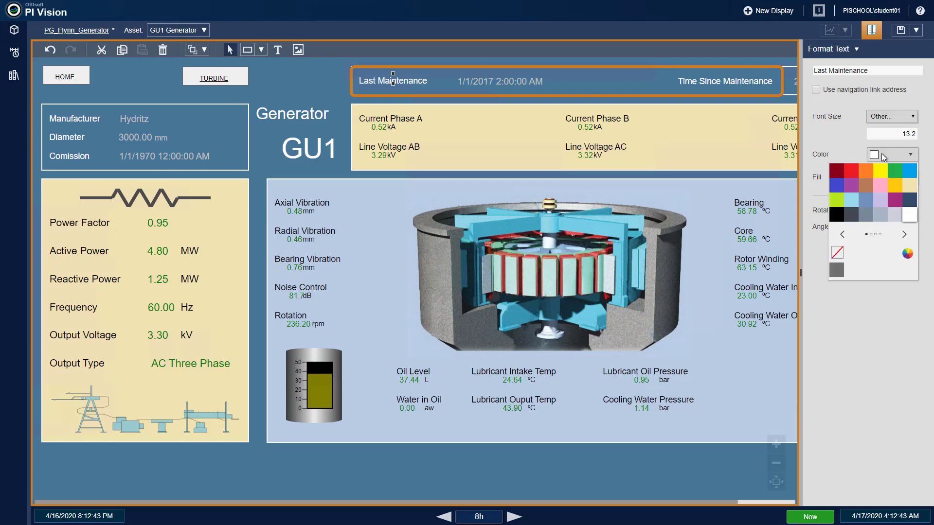
pyautogui.click(865, 185)
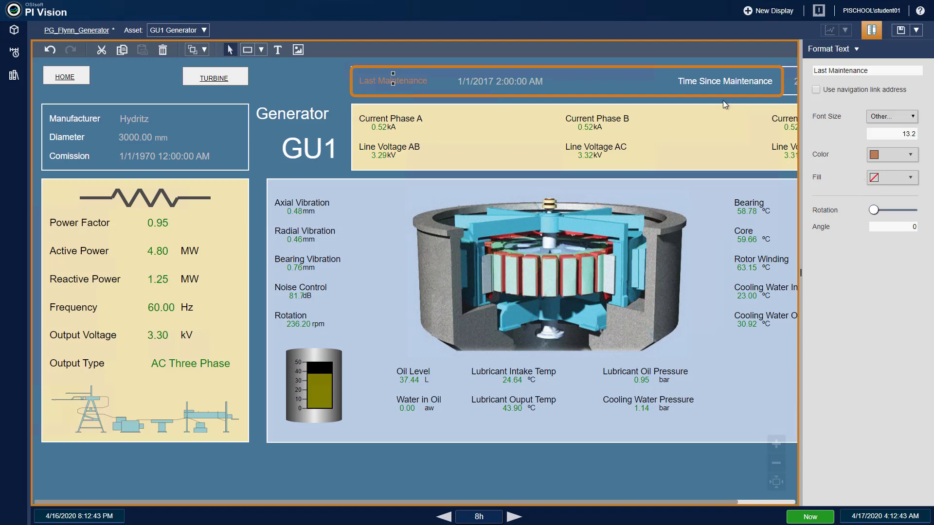
# Make the Time Since Maintenance label brown too, then save PG_Flynn_Generator
pyautogui.rightClick(721, 81)
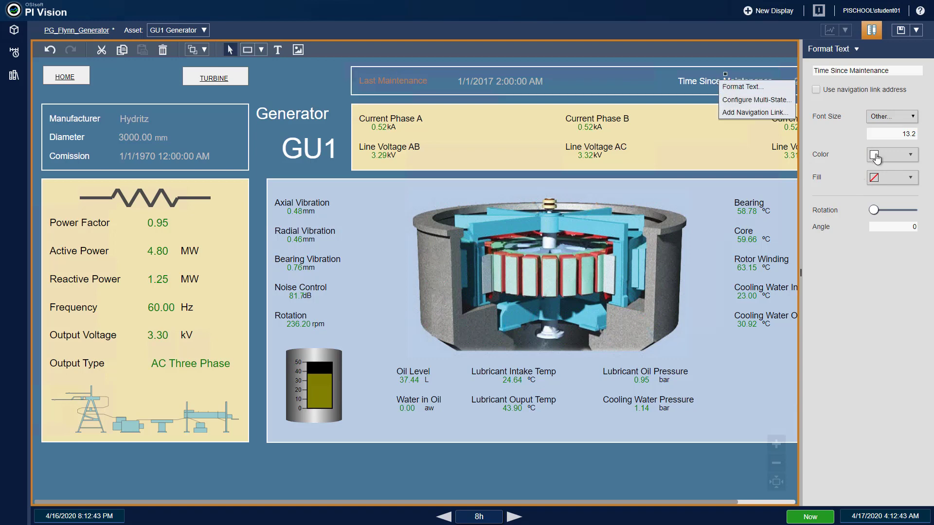
pyautogui.click(876, 156)
pyautogui.click(865, 181)
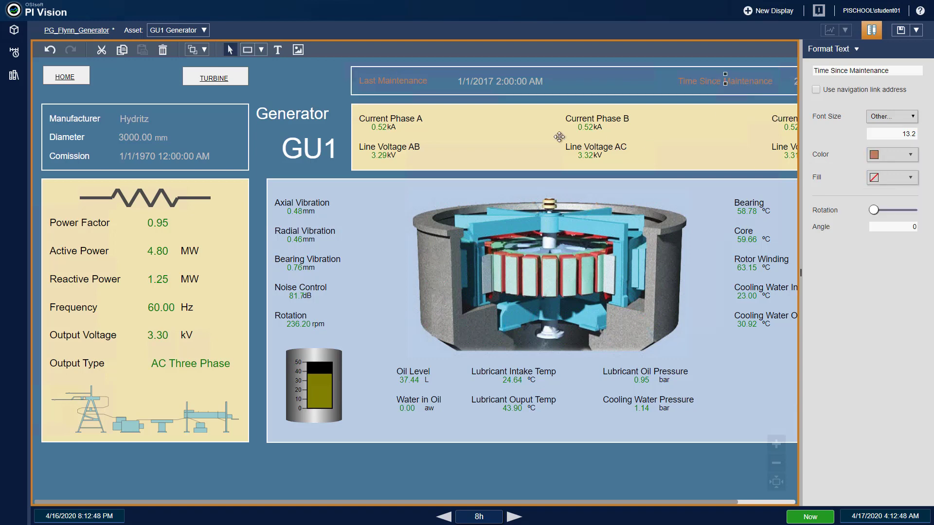
pyautogui.click(604, 61)
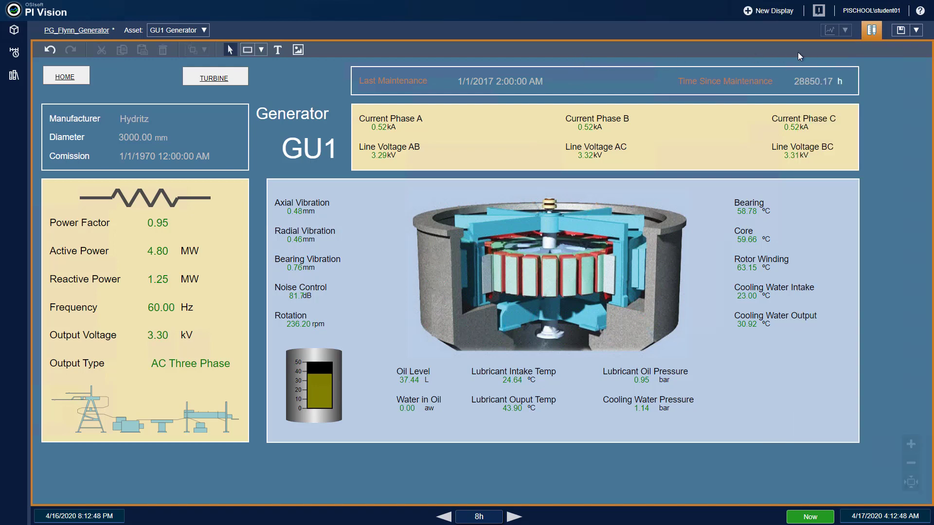
pyautogui.click(899, 31)
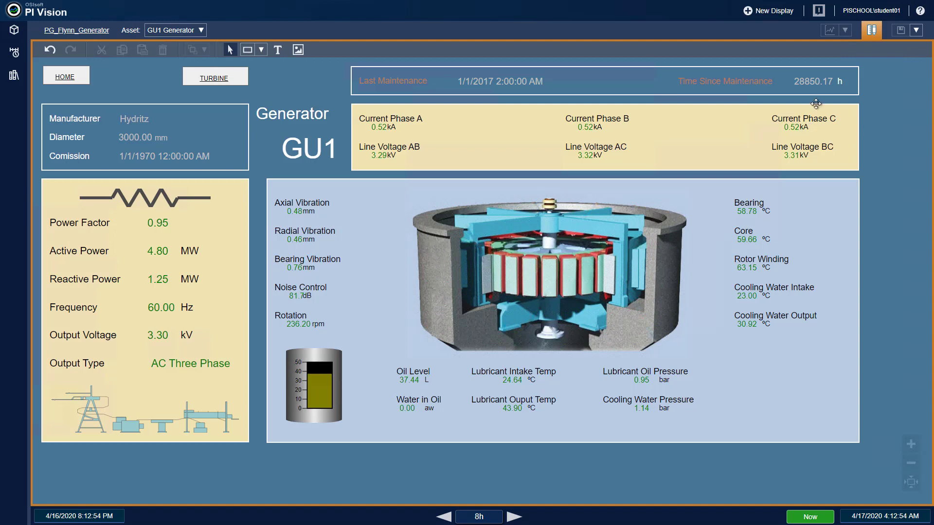
# Edit the PG_Flynn_Turbine display and enable the 0–50 scale on its oil-level tank gauge
pyautogui.click(879, 23)
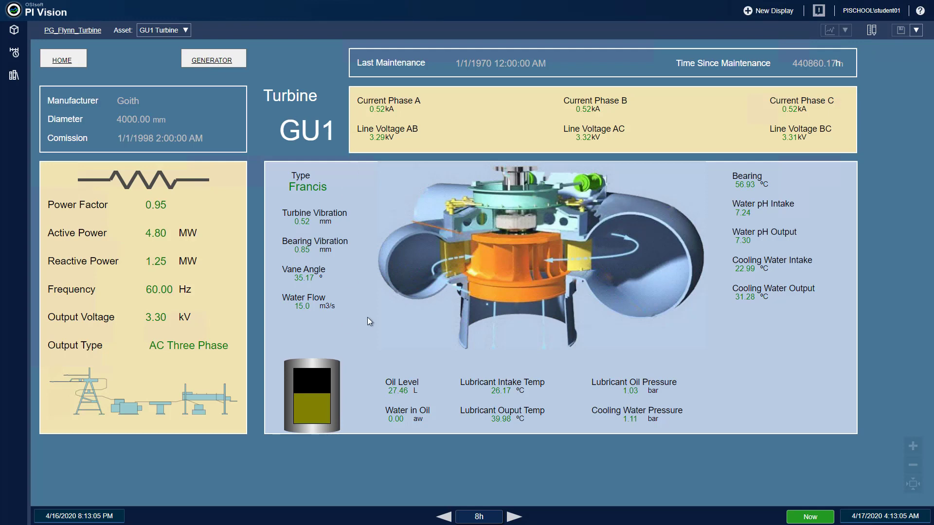
pyautogui.click(871, 29)
pyautogui.rightClick(322, 416)
pyautogui.click(335, 423)
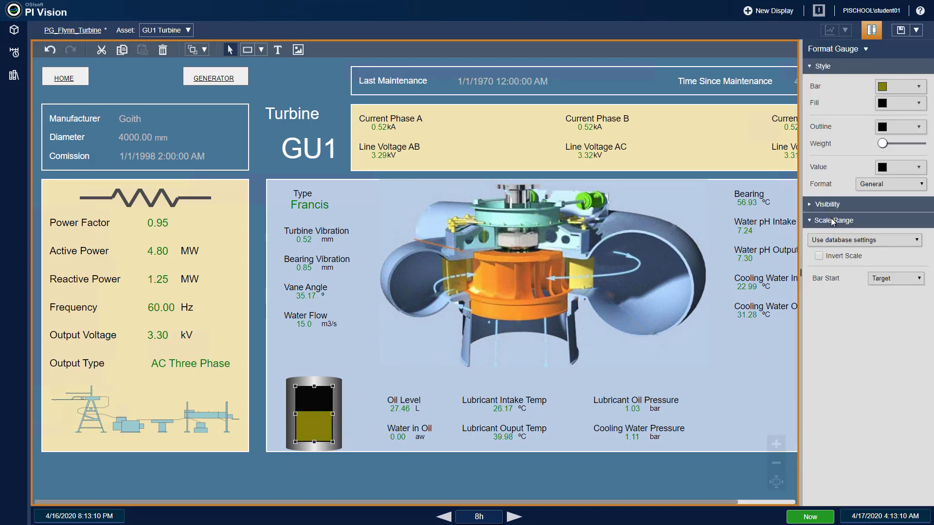
pyautogui.click(827, 205)
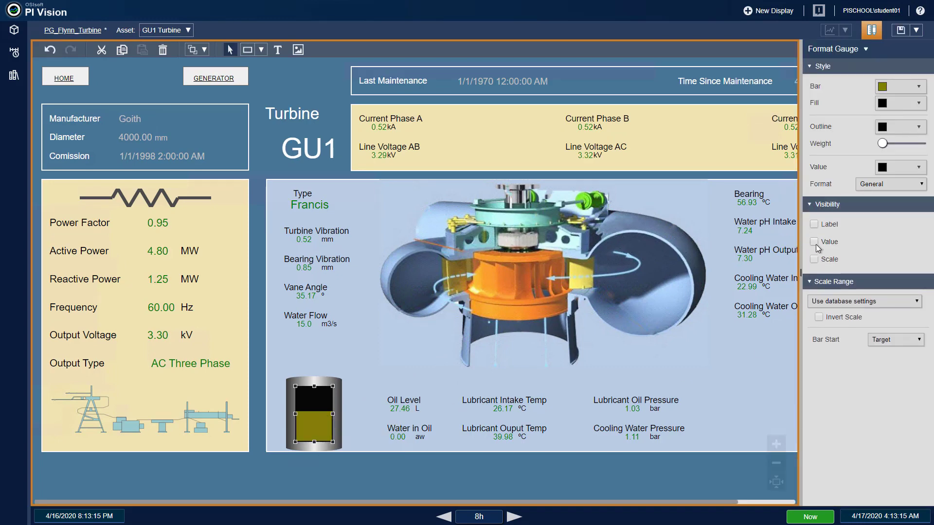
pyautogui.click(815, 260)
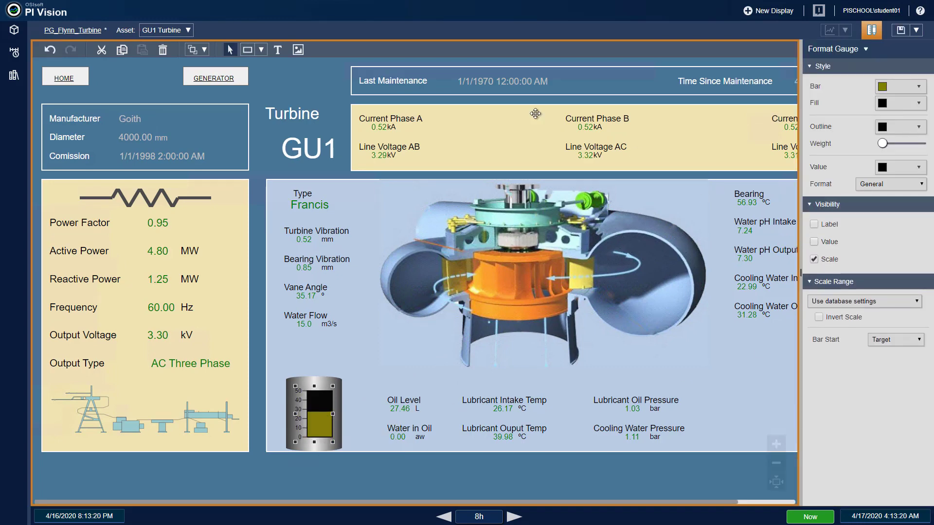
# Make the Turbine display's Last Maintenance label text brown
pyautogui.rightClick(420, 81)
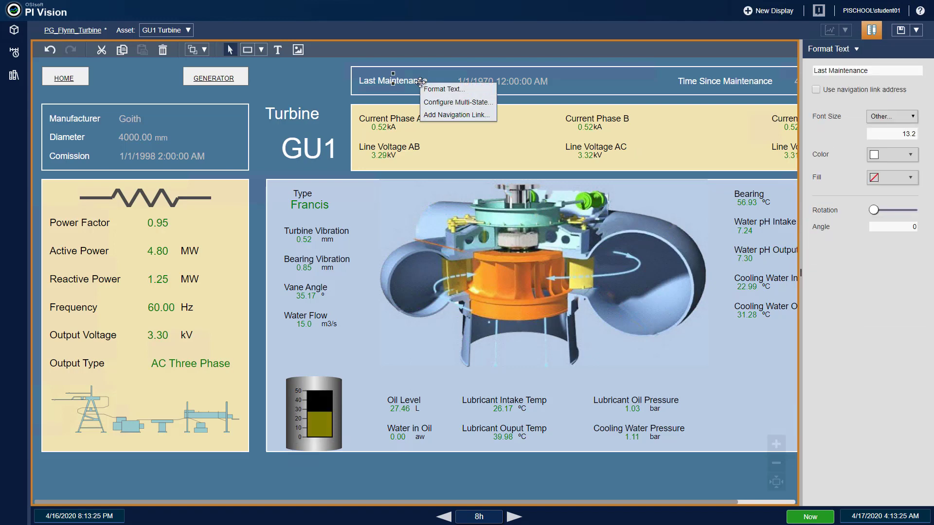
pyautogui.click(886, 155)
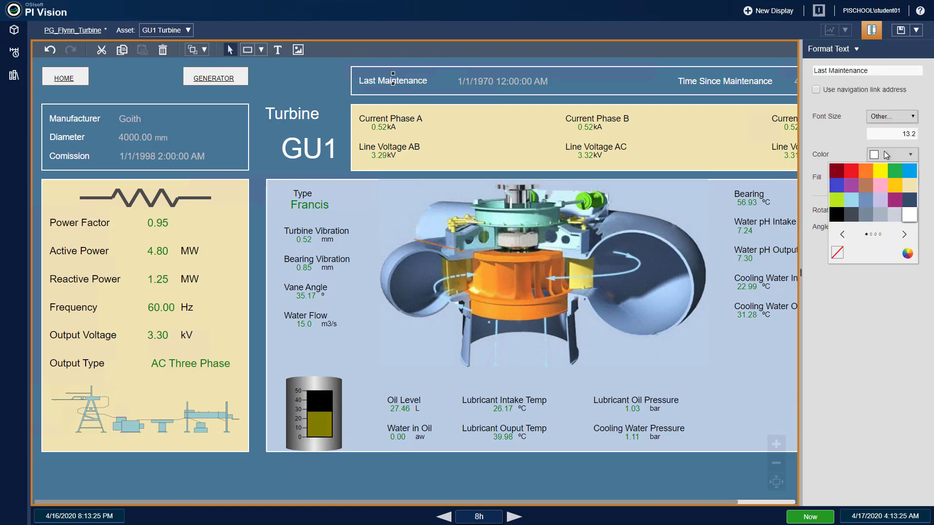
pyautogui.click(865, 185)
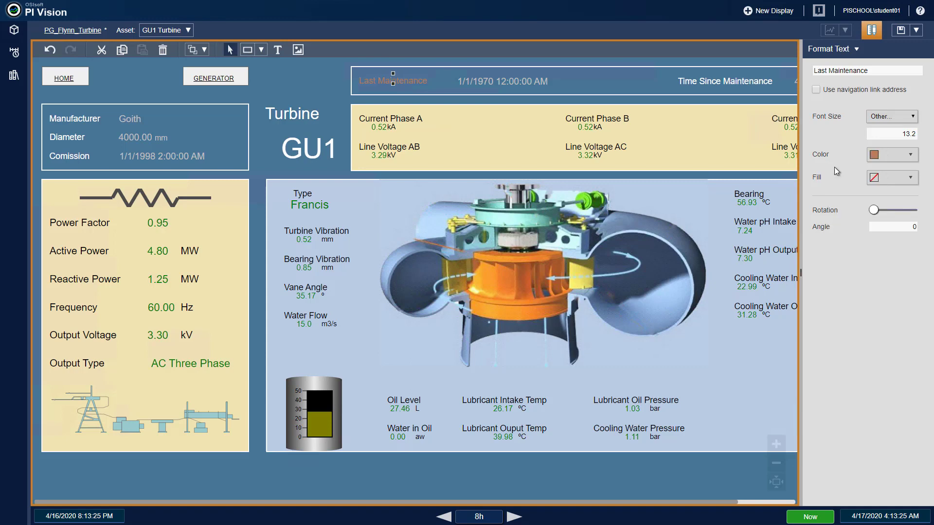
# Make the Time Since Maintenance label brown as well and save PG_Flynn_Turbine
pyautogui.rightClick(718, 82)
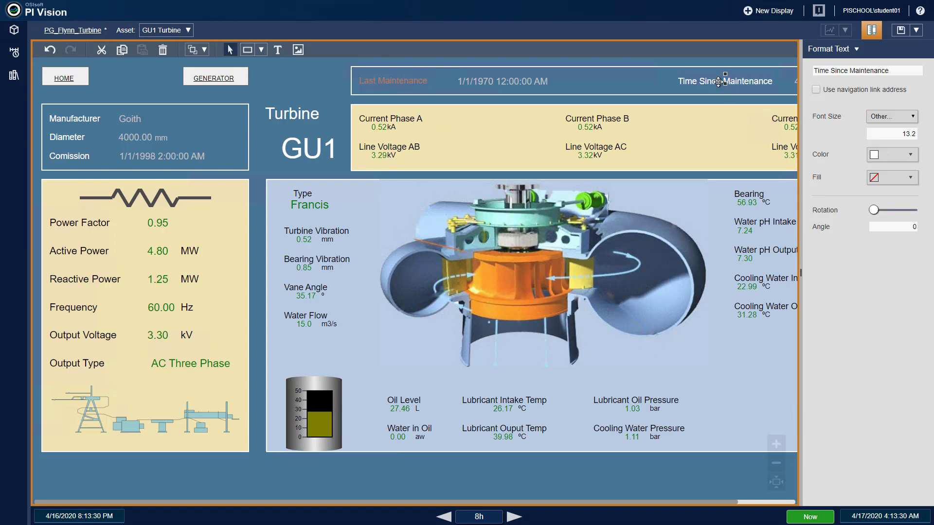
pyautogui.click(893, 160)
pyautogui.click(865, 185)
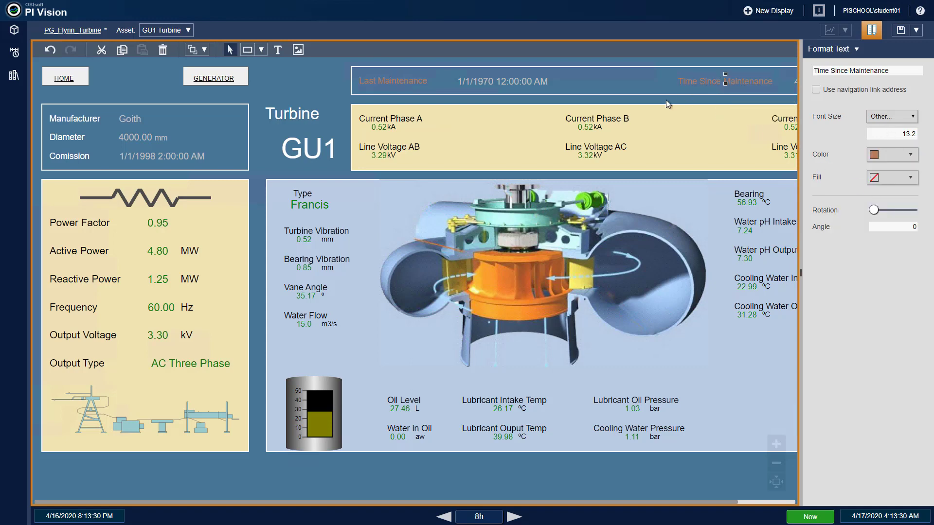
pyautogui.click(900, 30)
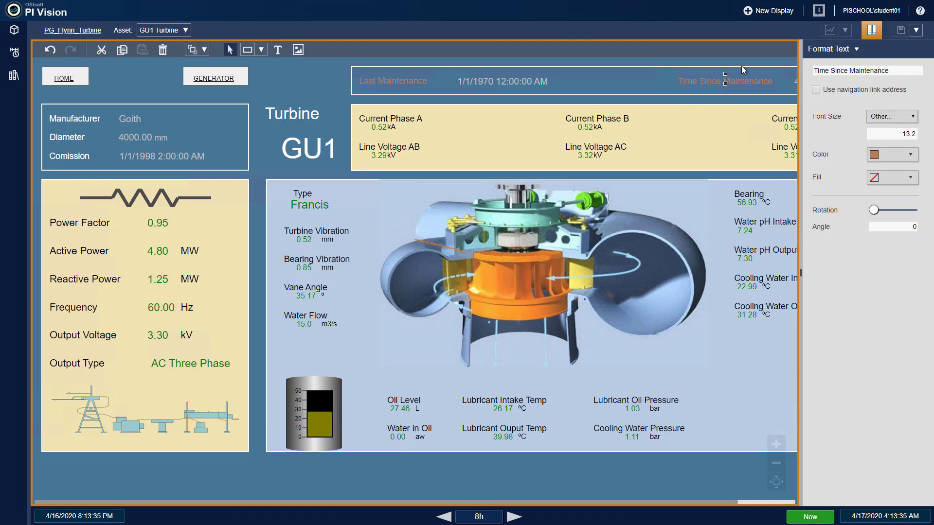
pyautogui.click(314, 83)
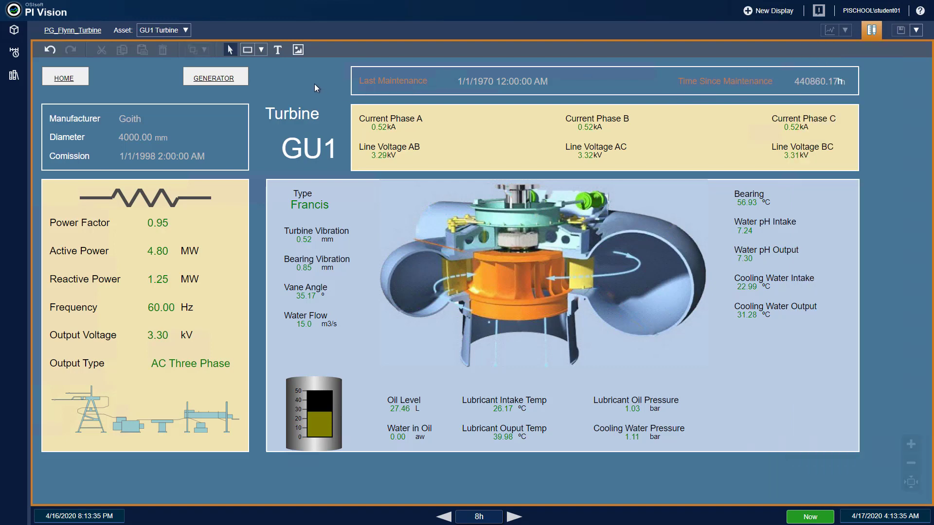